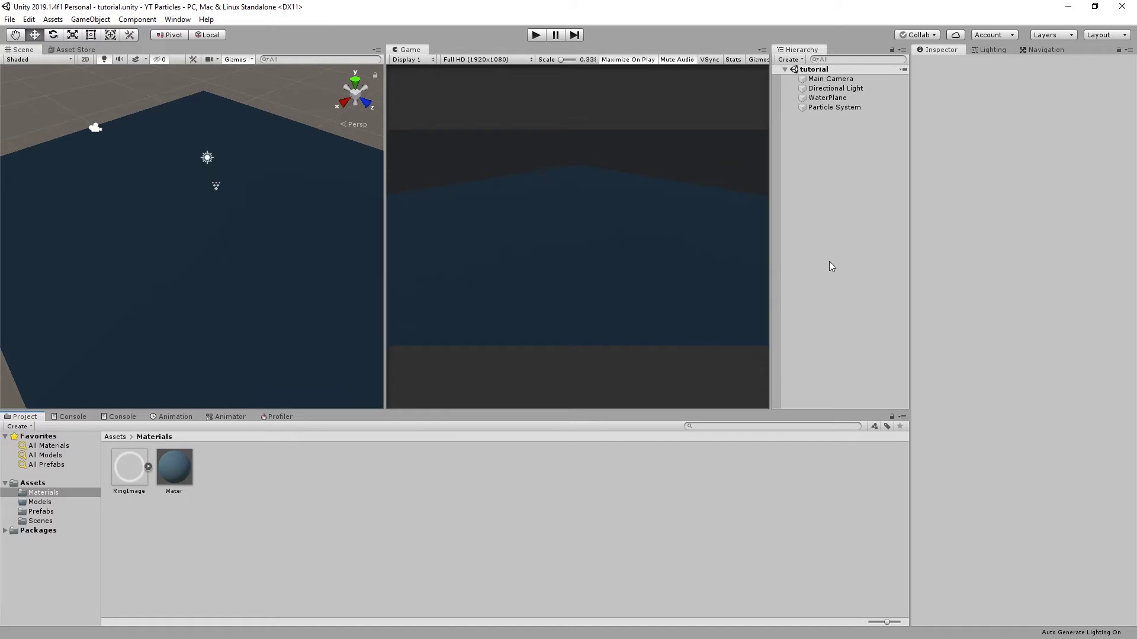
Check that RingImage's import settings are Sprite (2D and UI) with compression None.
left_click(134, 472)
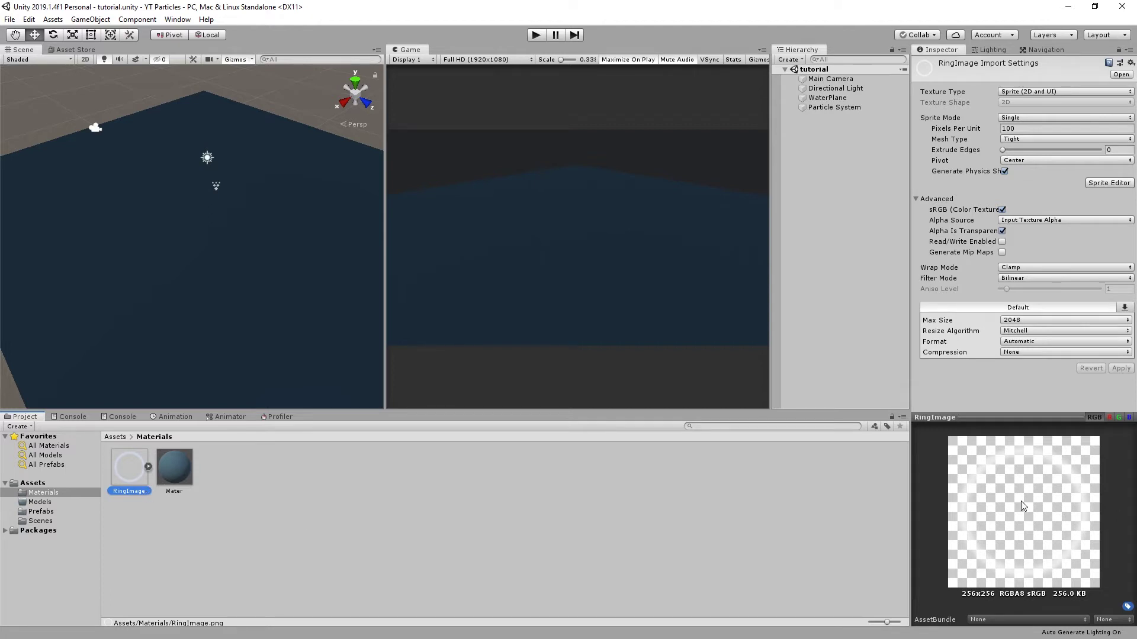
left_click(1049, 96)
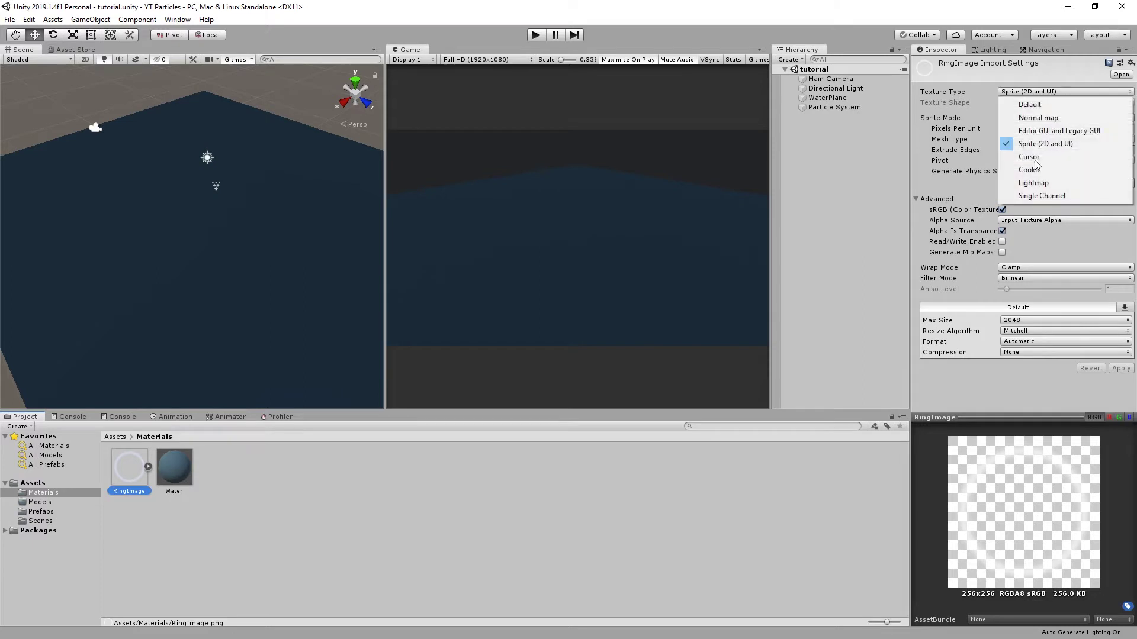
left_click(1042, 142)
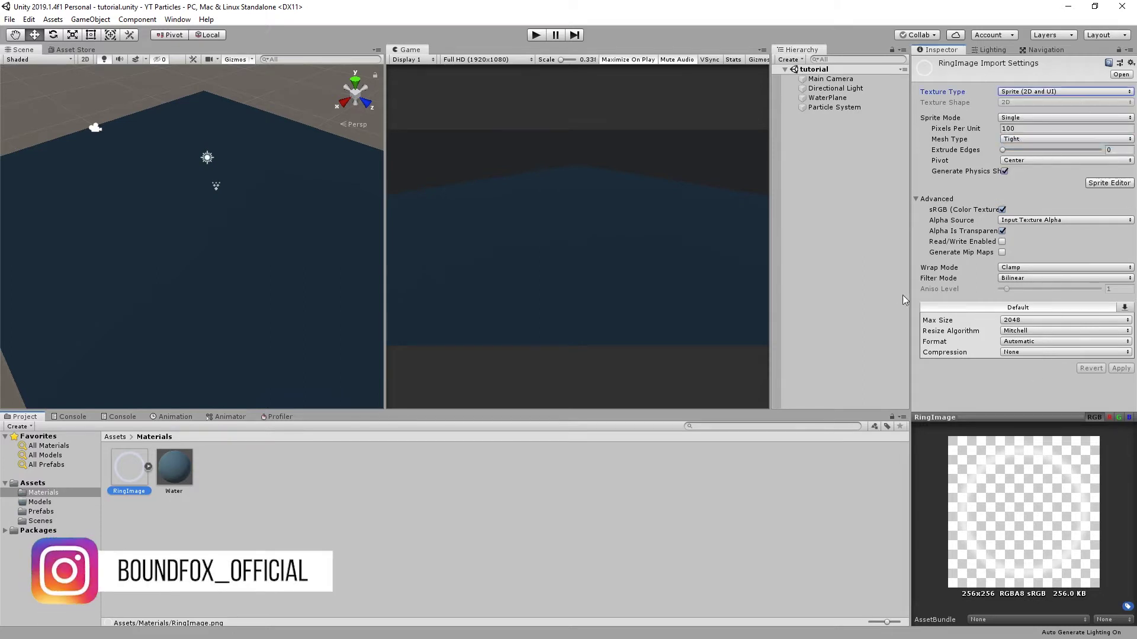
left_click(1043, 355)
left_click(827, 14)
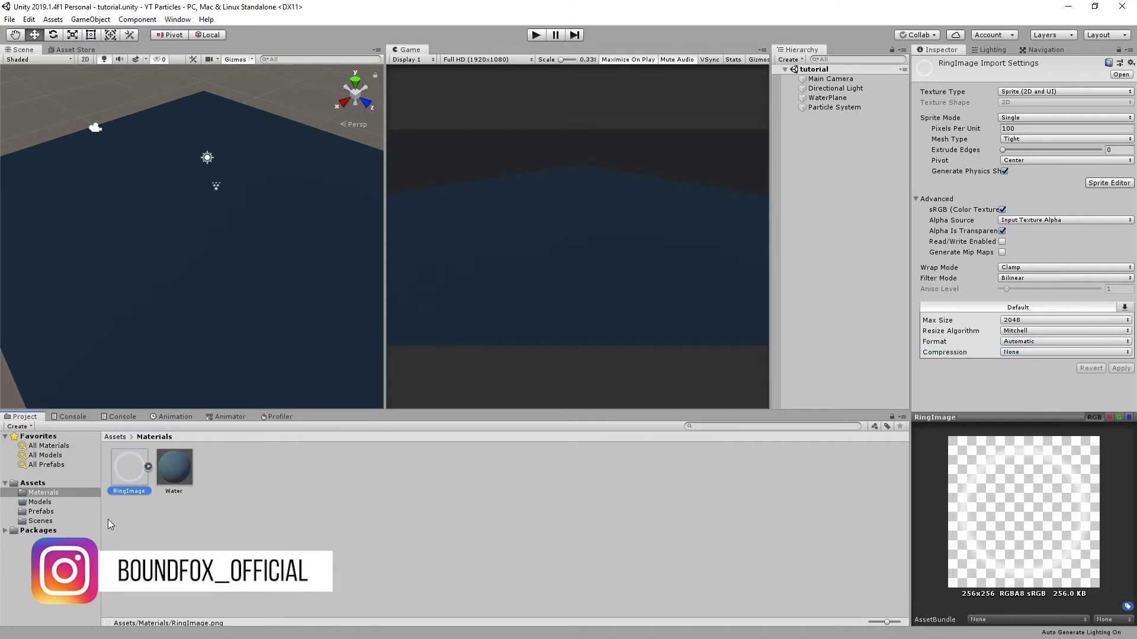
Create a new material named RingMat in the Materials folder.
right_click(267, 492)
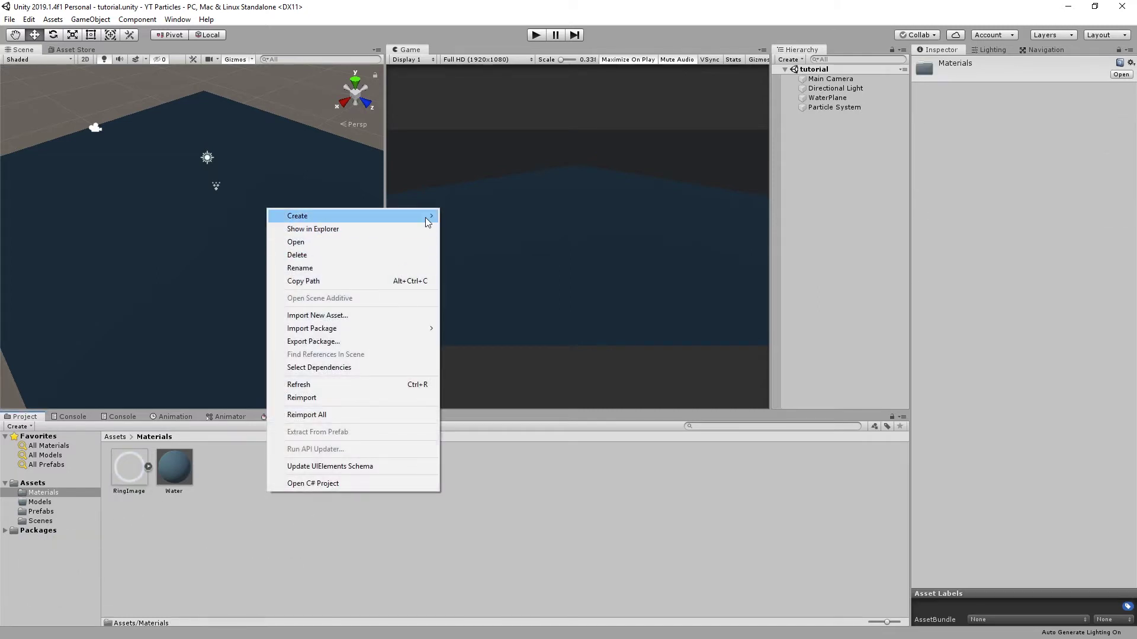
mouse_move(425, 218)
left_click(491, 333)
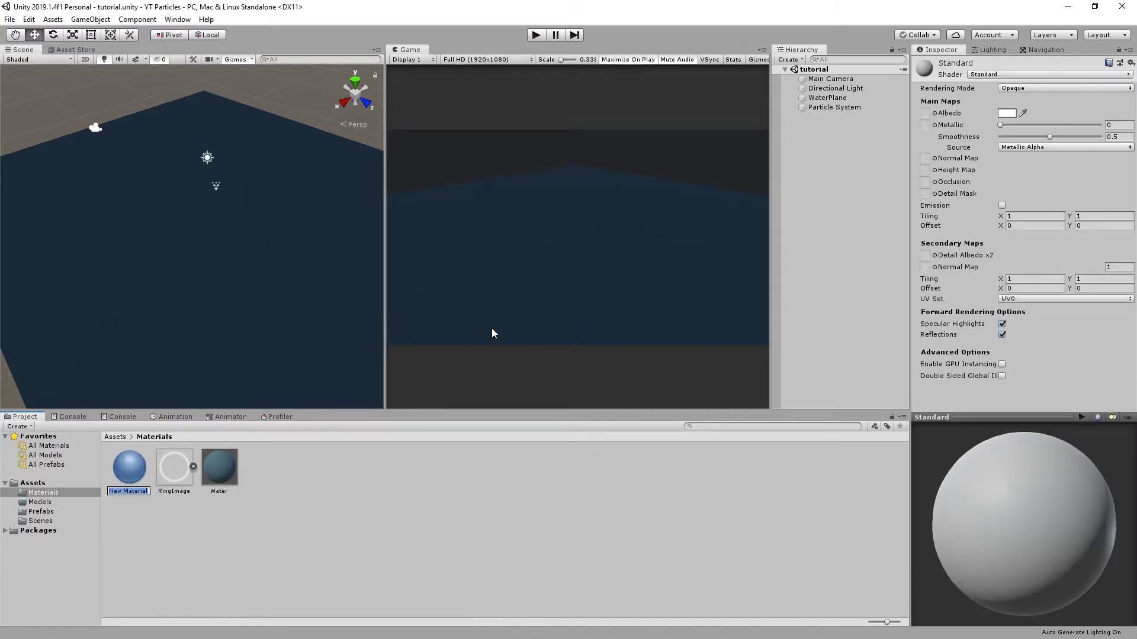
type("RingMat")
key("Return")
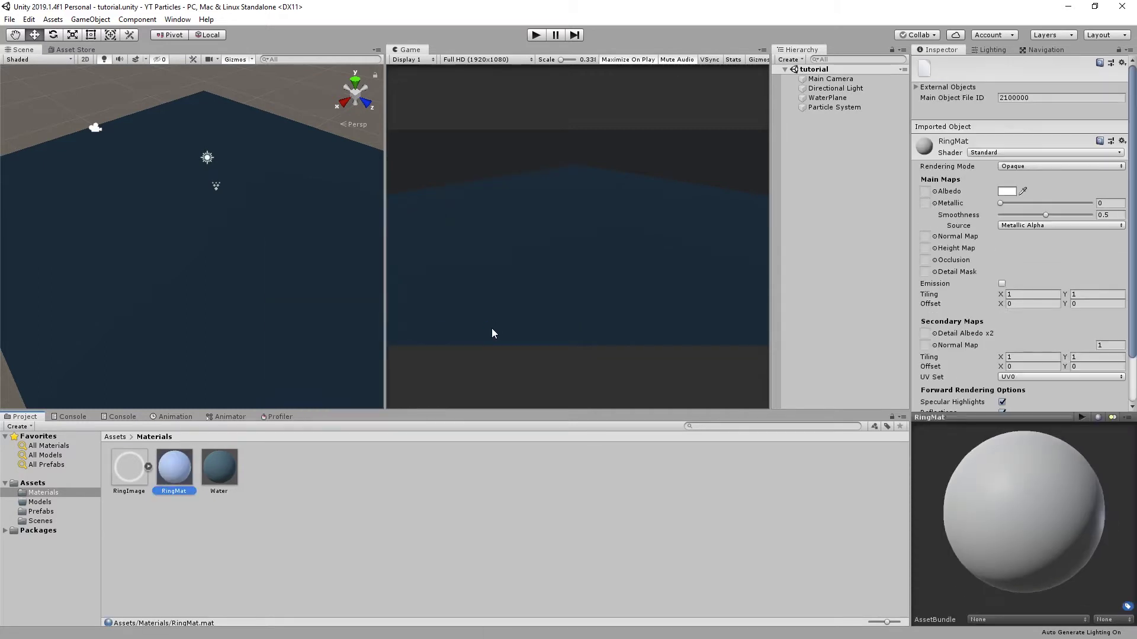
Give RingMat the Legacy Shaders/Particles/Alpha Blended shader with RingImage as particle texture.
left_click(1015, 153)
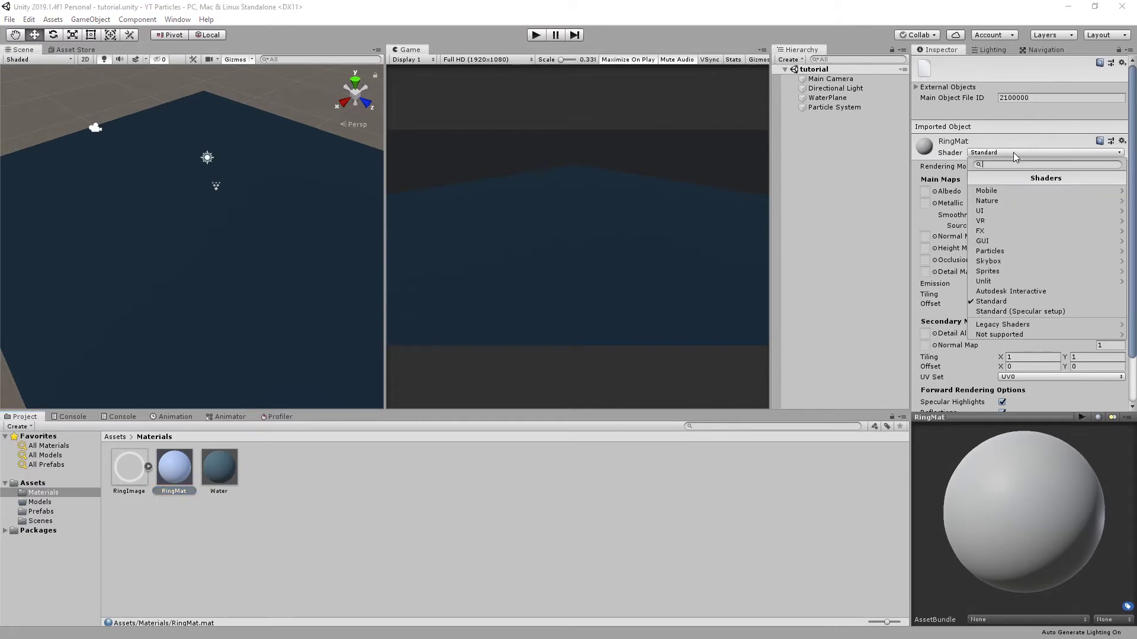
left_click(1016, 325)
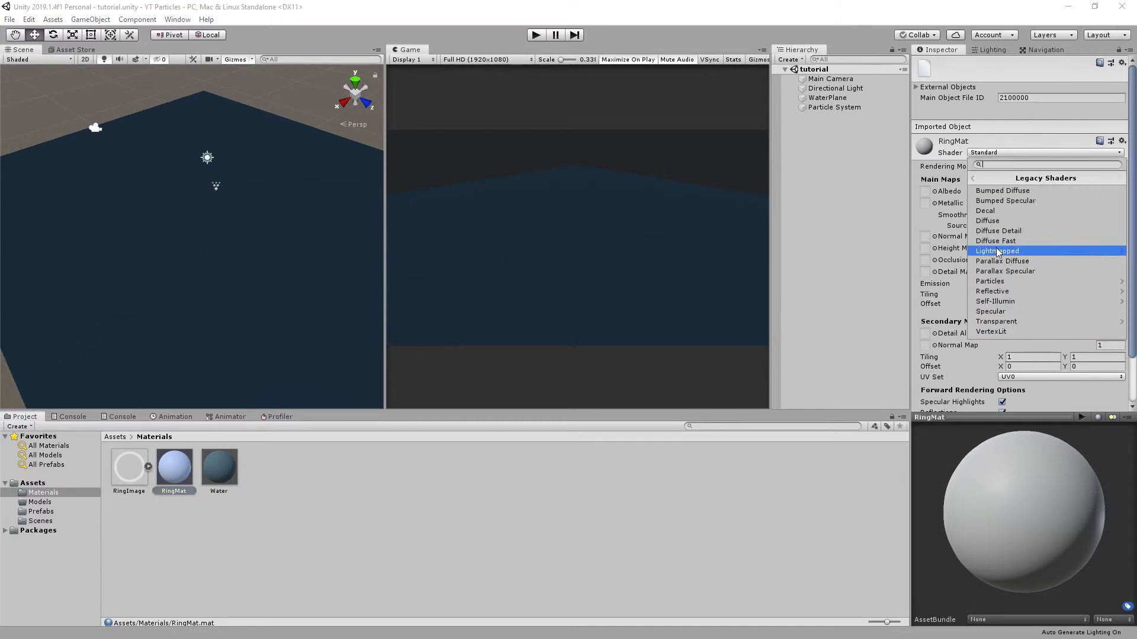
left_click(1002, 282)
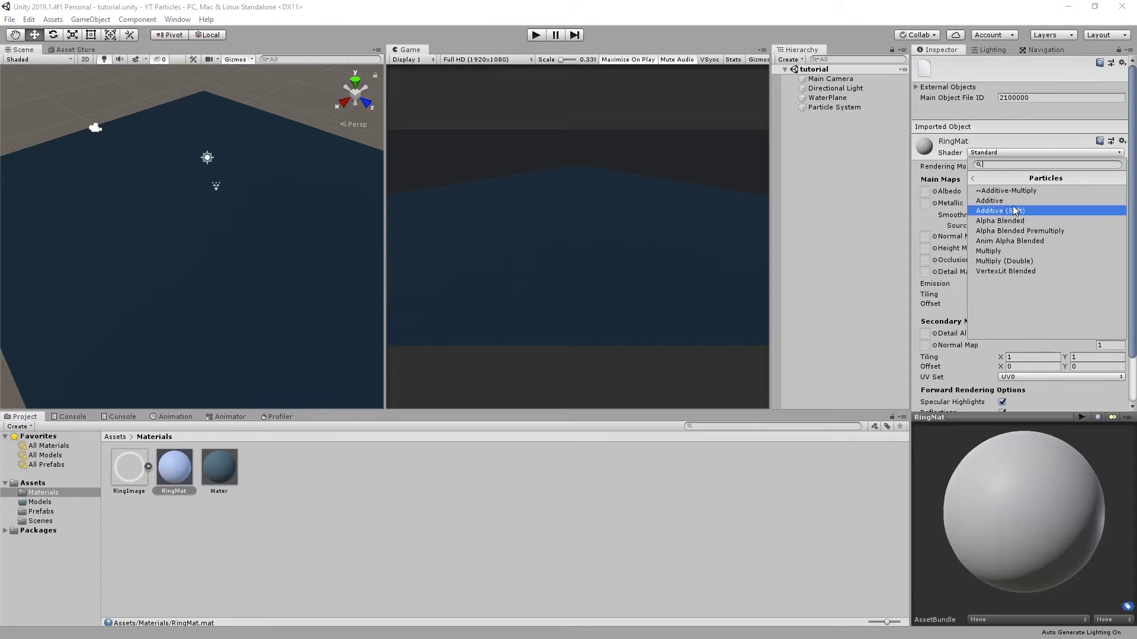
left_click(1013, 221)
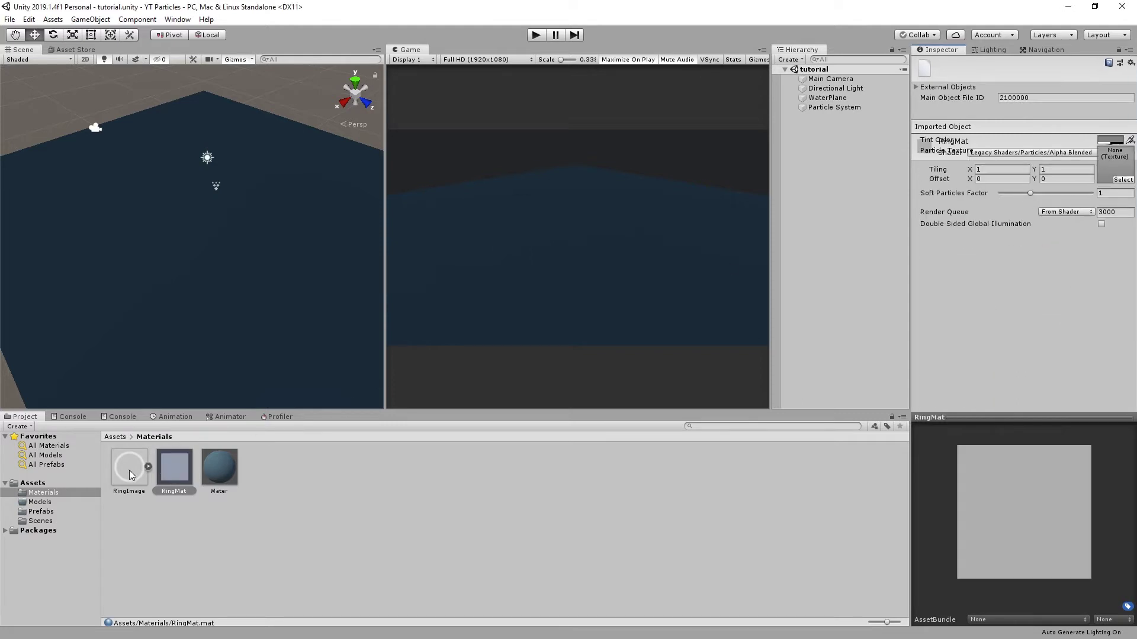
left_click_drag(1104, 164, 1105, 166)
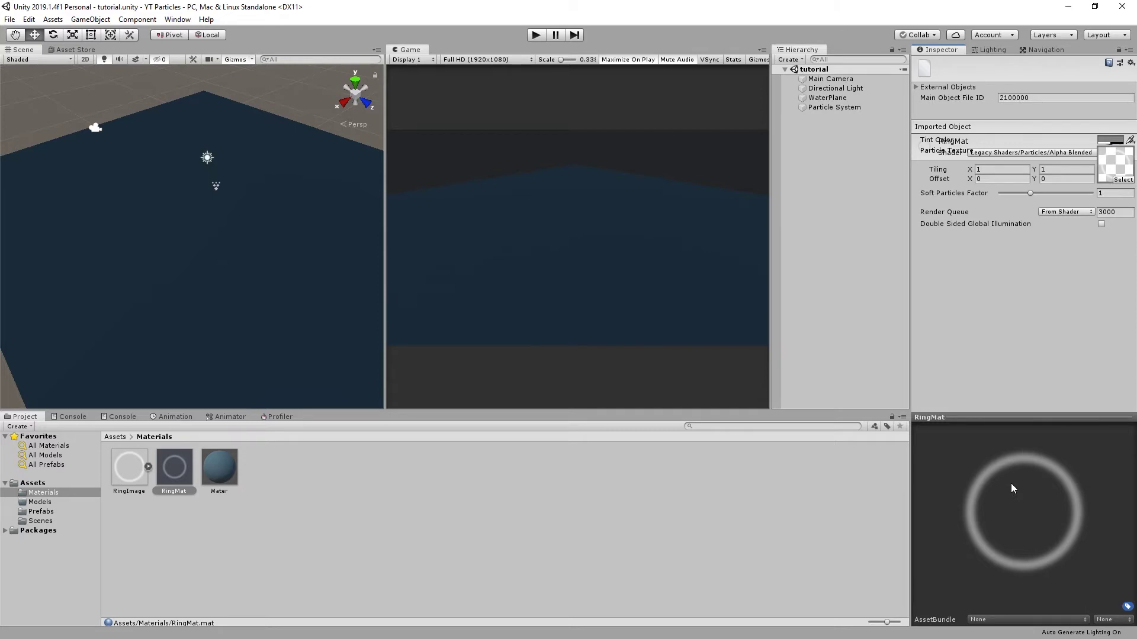
Place the RainParticle prefab from Assets/Prefabs into the scene and deactivate it.
left_click(385, 534)
left_click(120, 439)
double_click(220, 474)
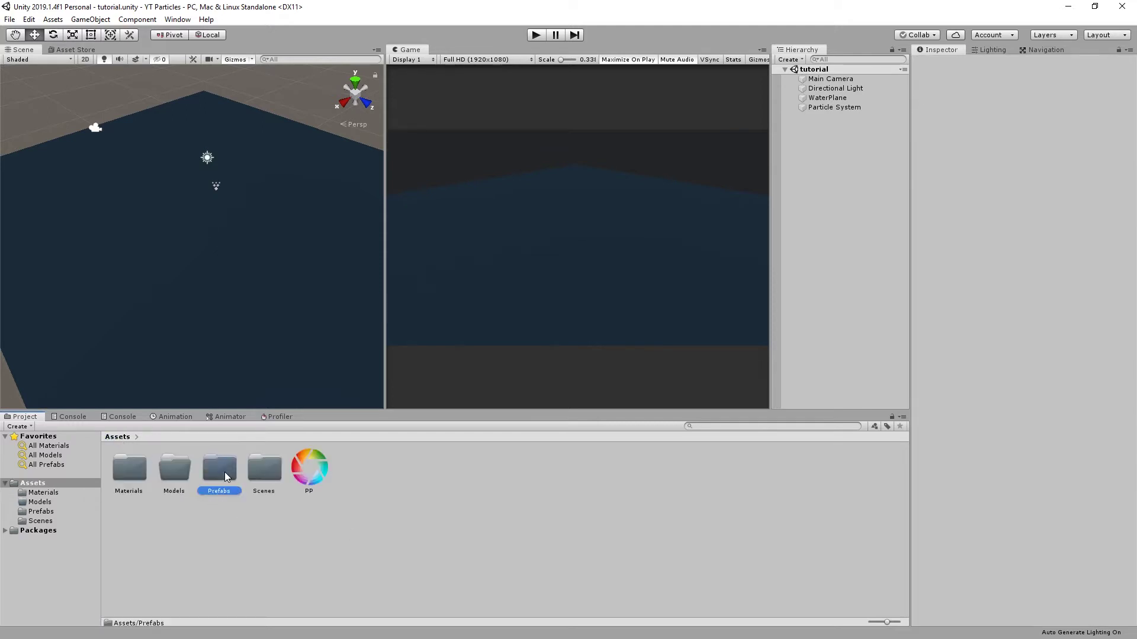
left_click(133, 474)
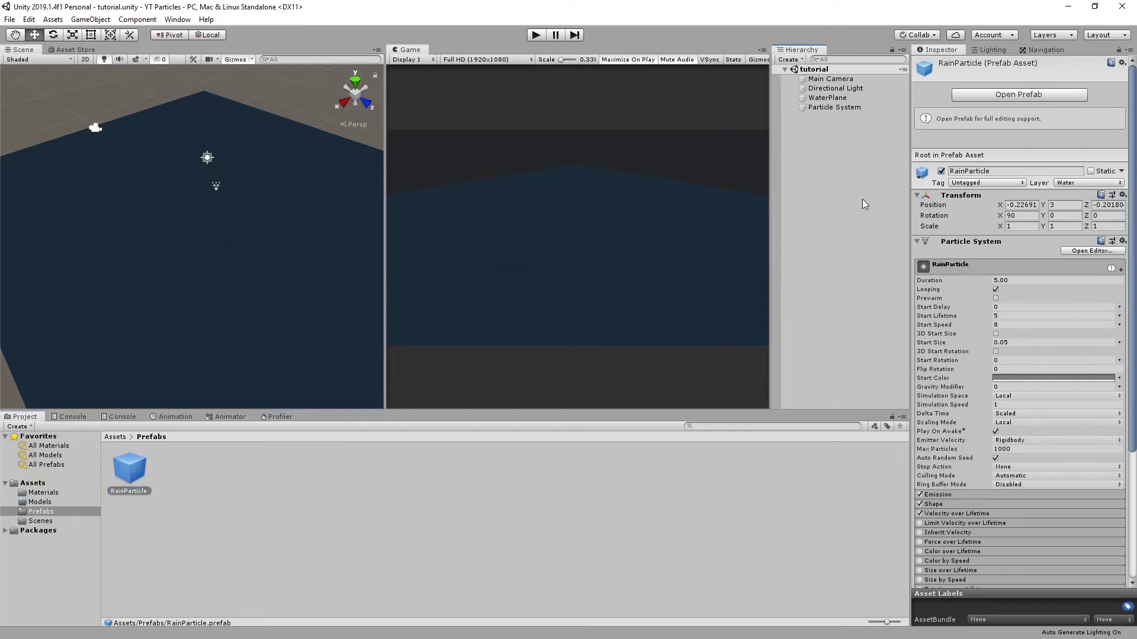
left_click_drag(862, 199, 864, 195)
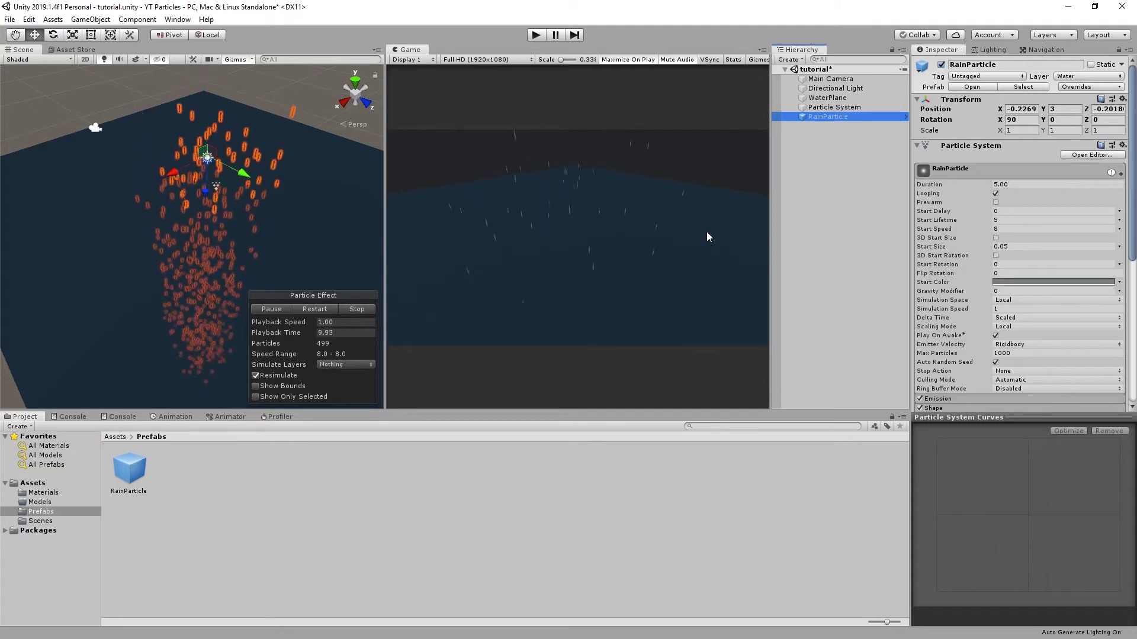
left_click(941, 65)
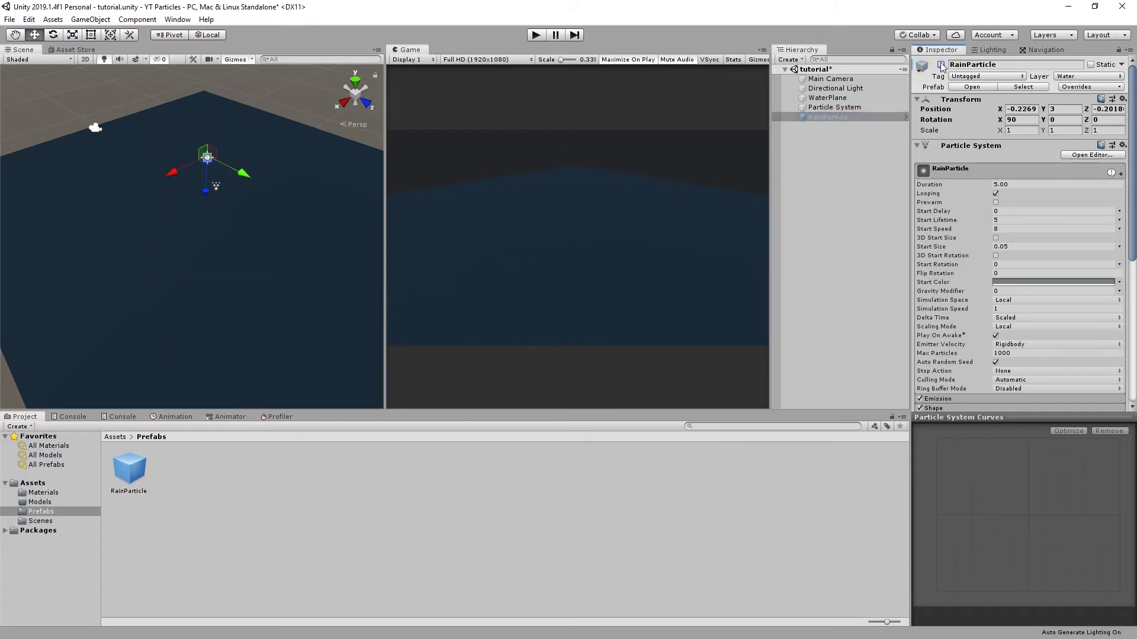
Delete the old Particle System object from the Hierarchy.
left_click(852, 161)
left_click(853, 107)
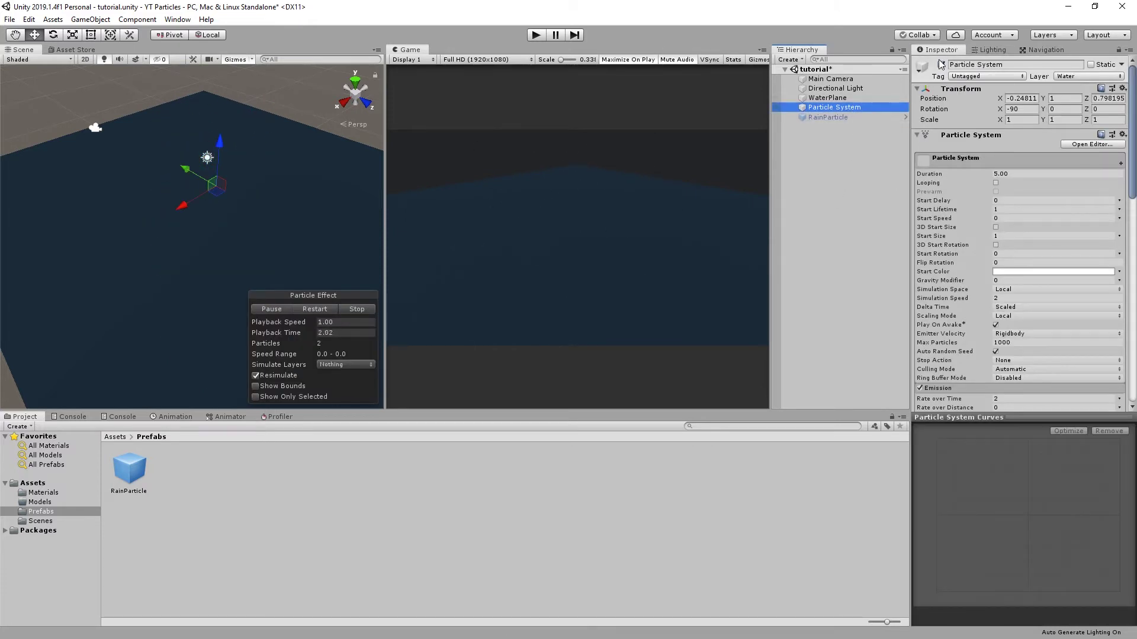
left_click(942, 65)
left_click(840, 174)
left_click(858, 109)
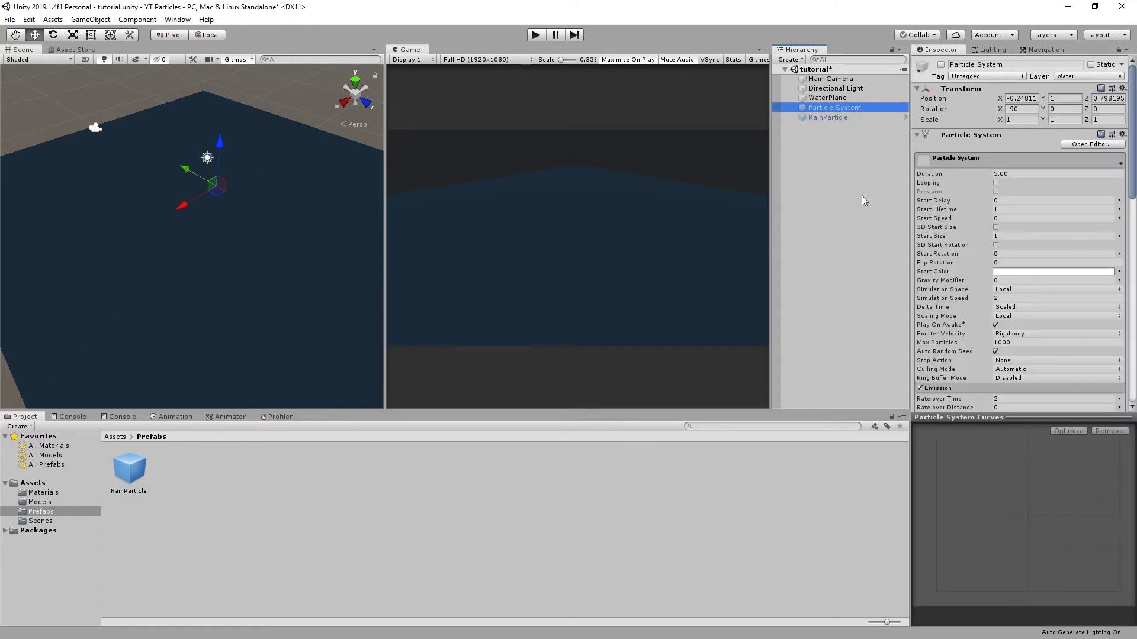
key("Delete")
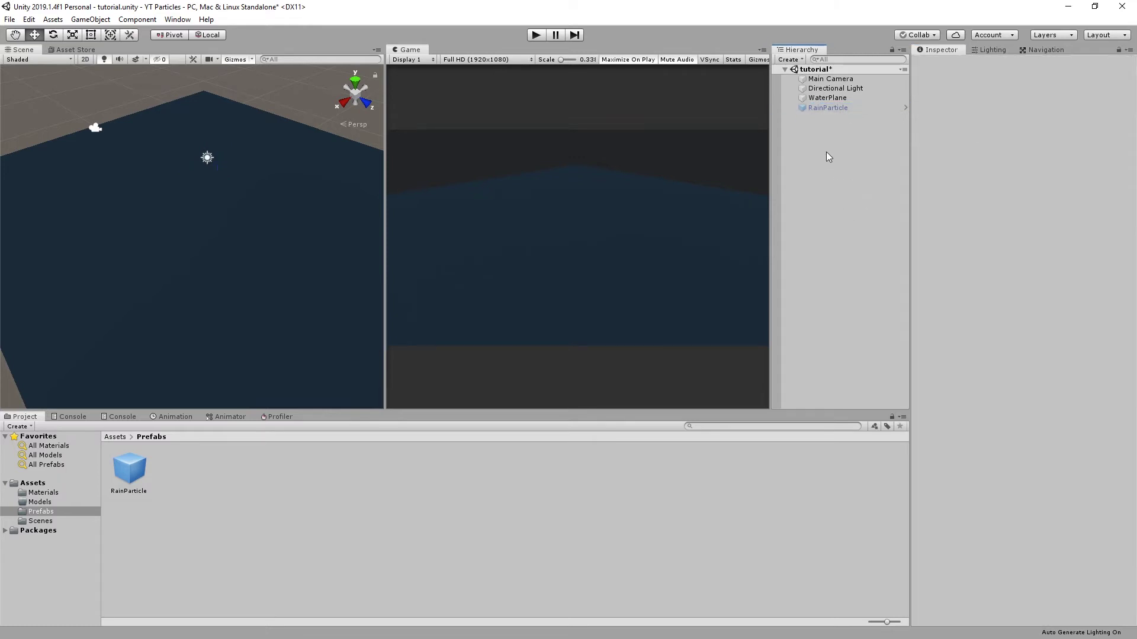
Add an Effects > Particle System to the Hierarchy and rename it RainDrop.
right_click(826, 152)
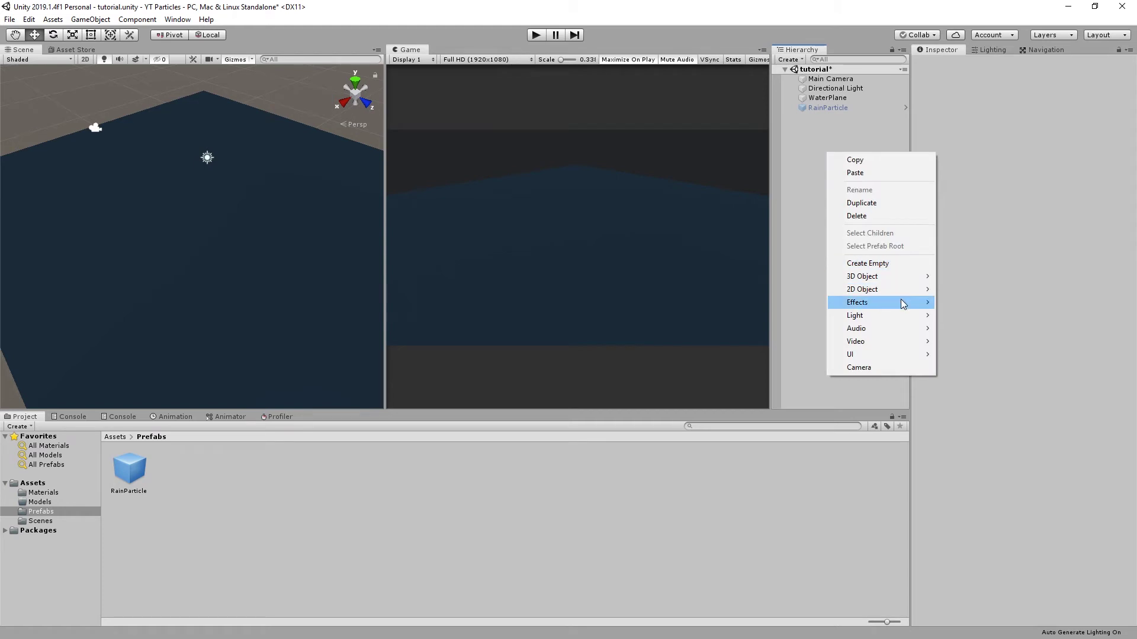
mouse_move(902, 302)
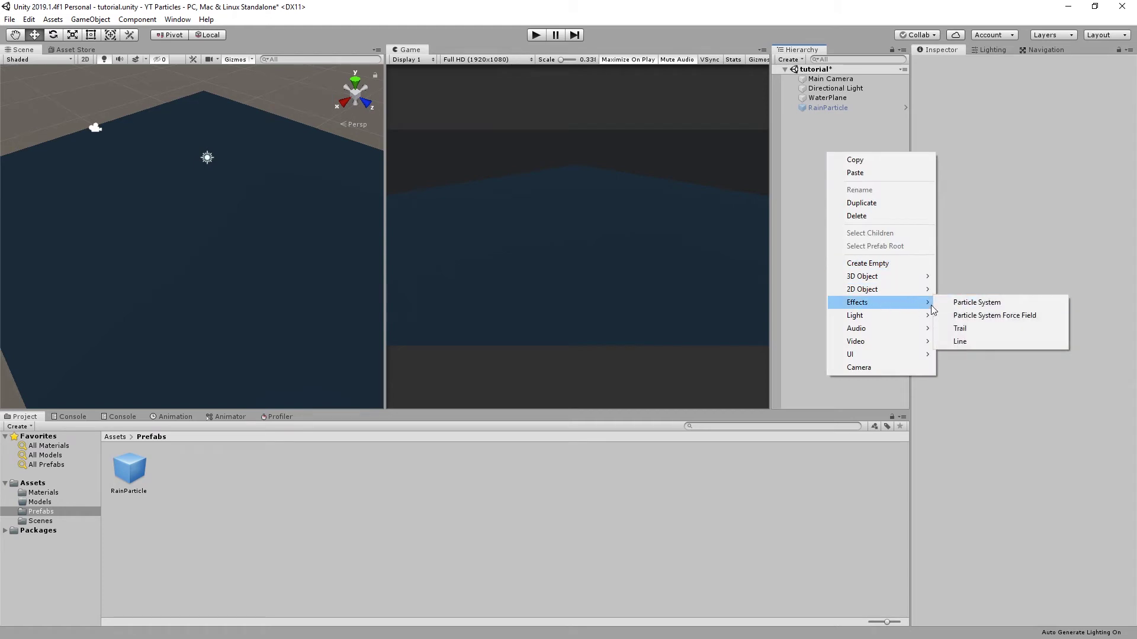
left_click(977, 302)
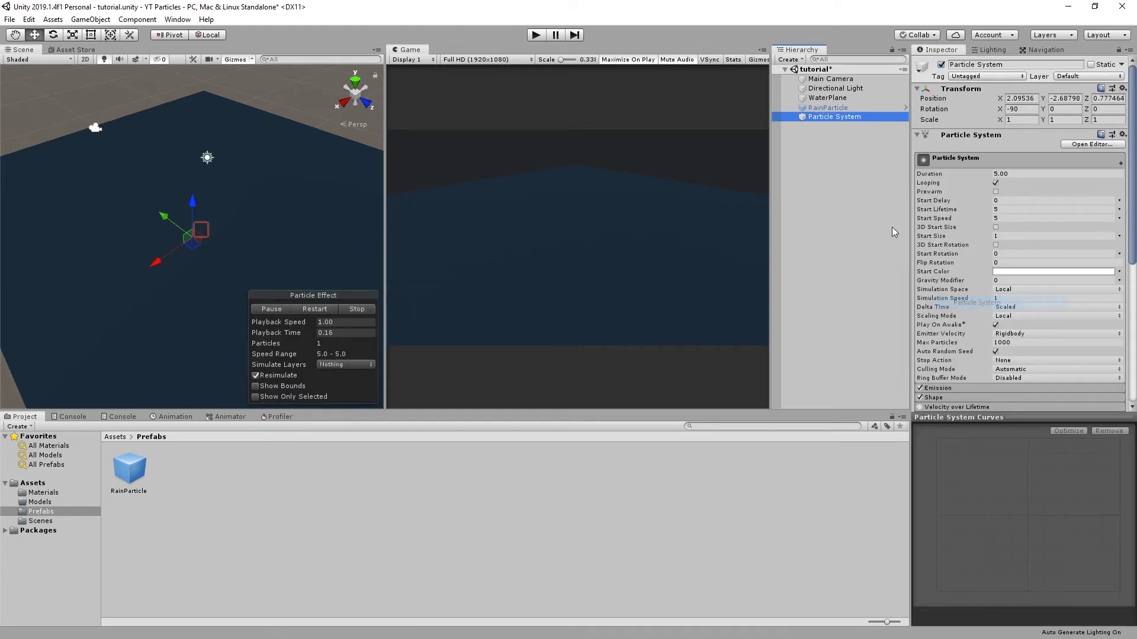
left_click(1018, 64)
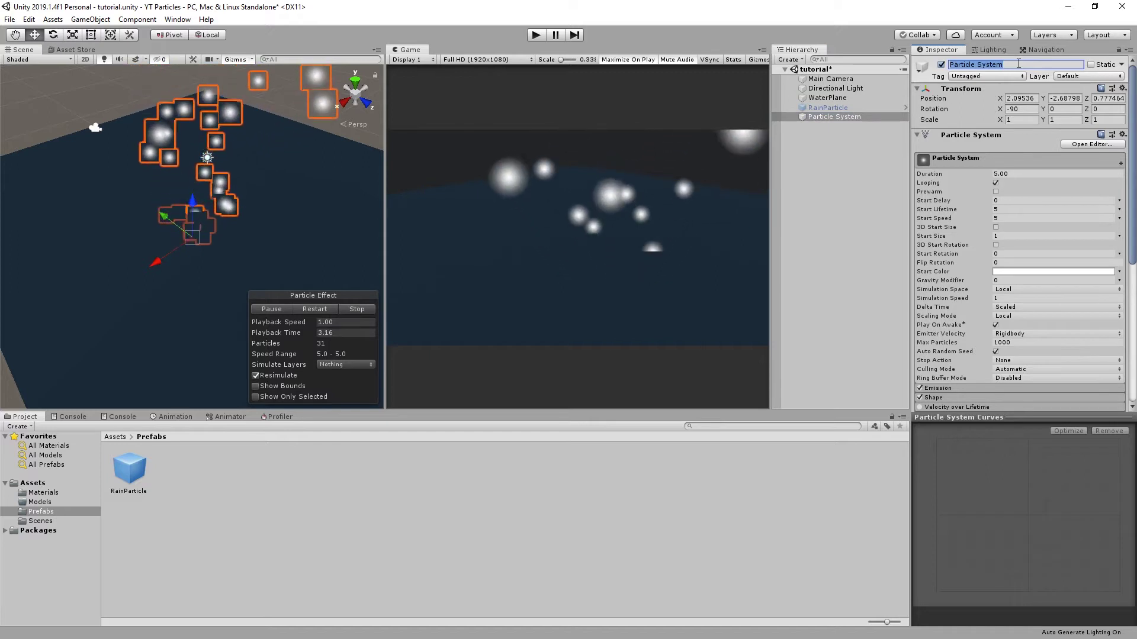
type("RainDrop")
key("Return")
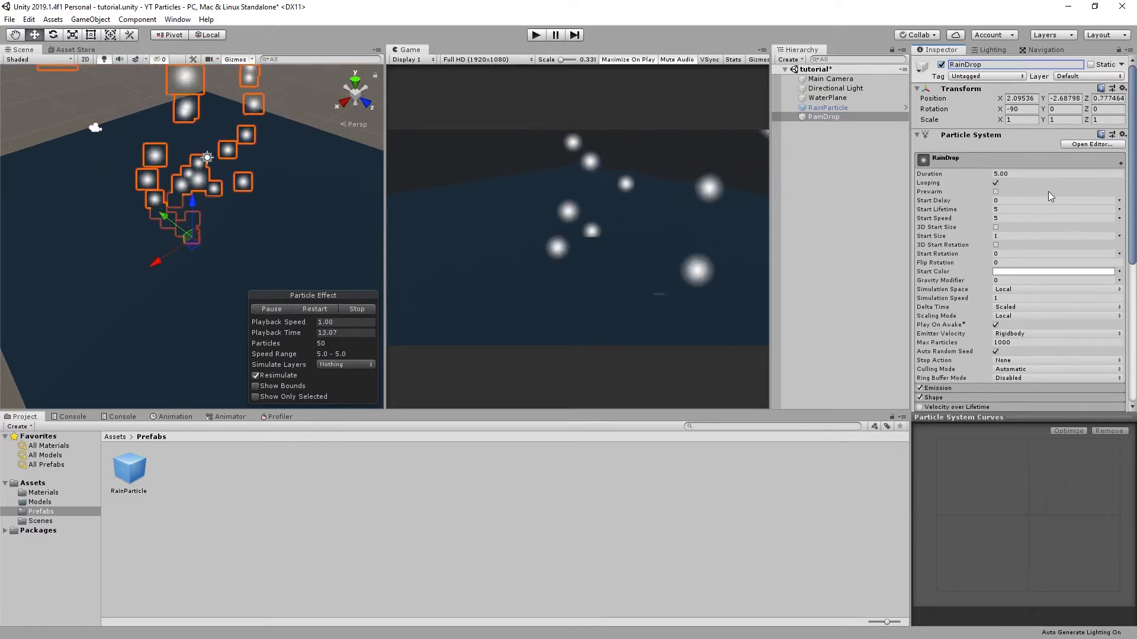
scroll(989, 192, "down", 5)
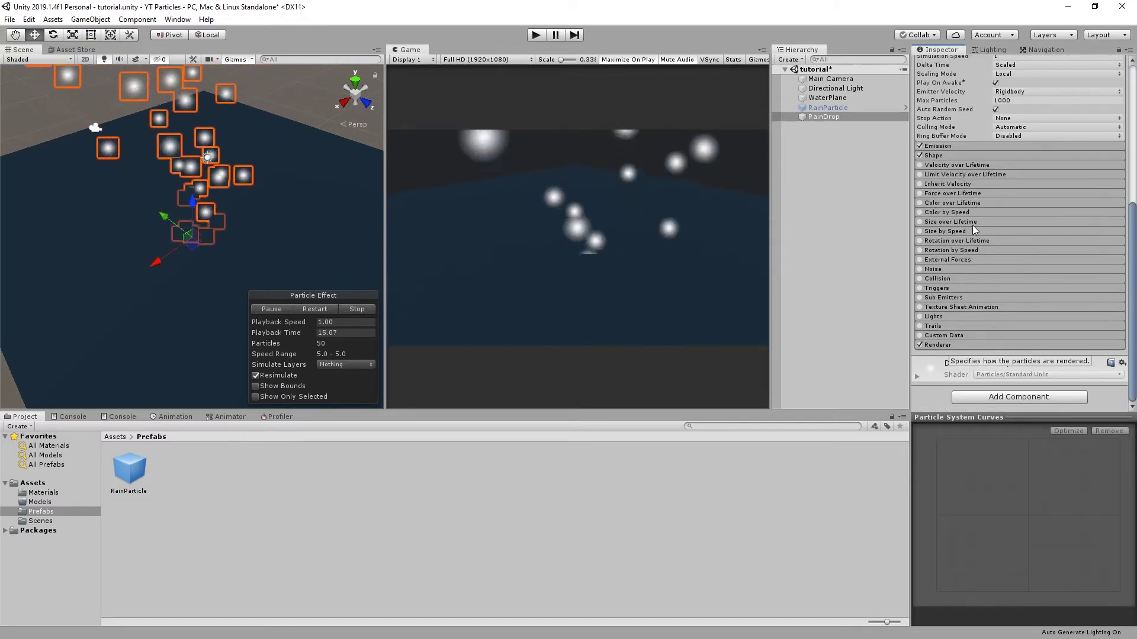
scroll(947, 249, "up", 3)
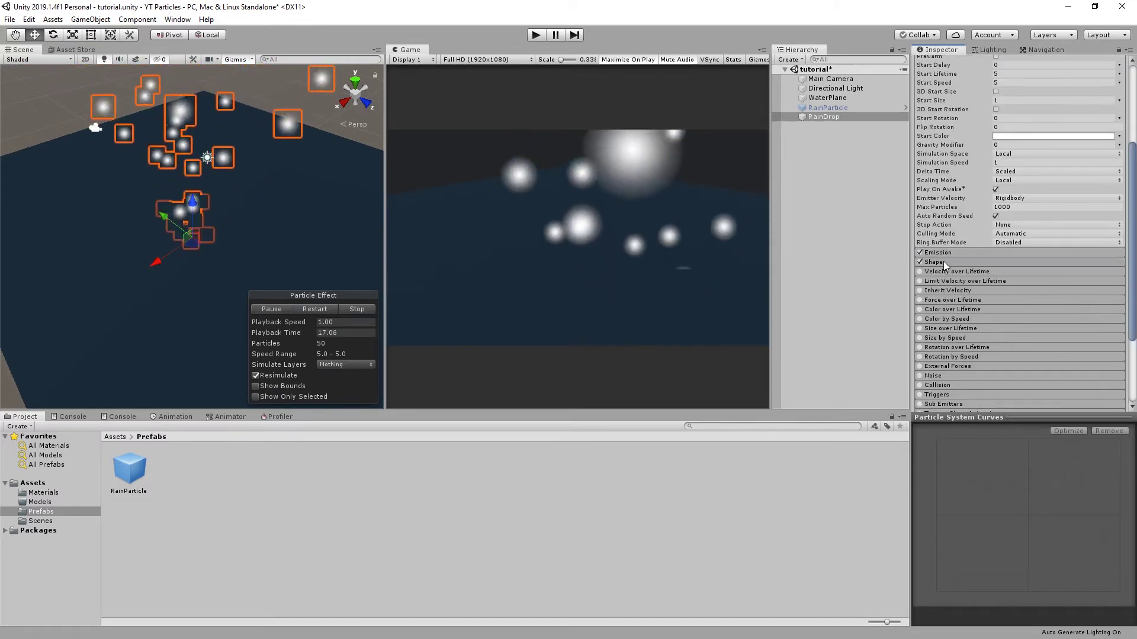
In RainDrop's Shape module, set the cone Angle to 0 and Radius to 0.01.
left_click(943, 261)
scroll(961, 272, "down", 3)
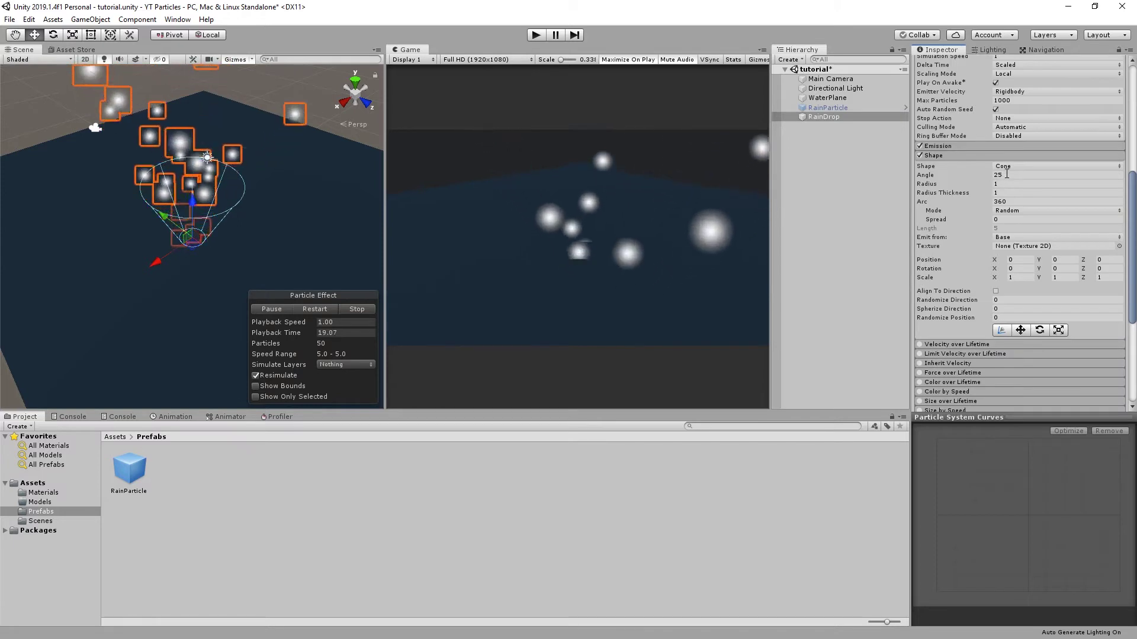
left_click(1007, 173)
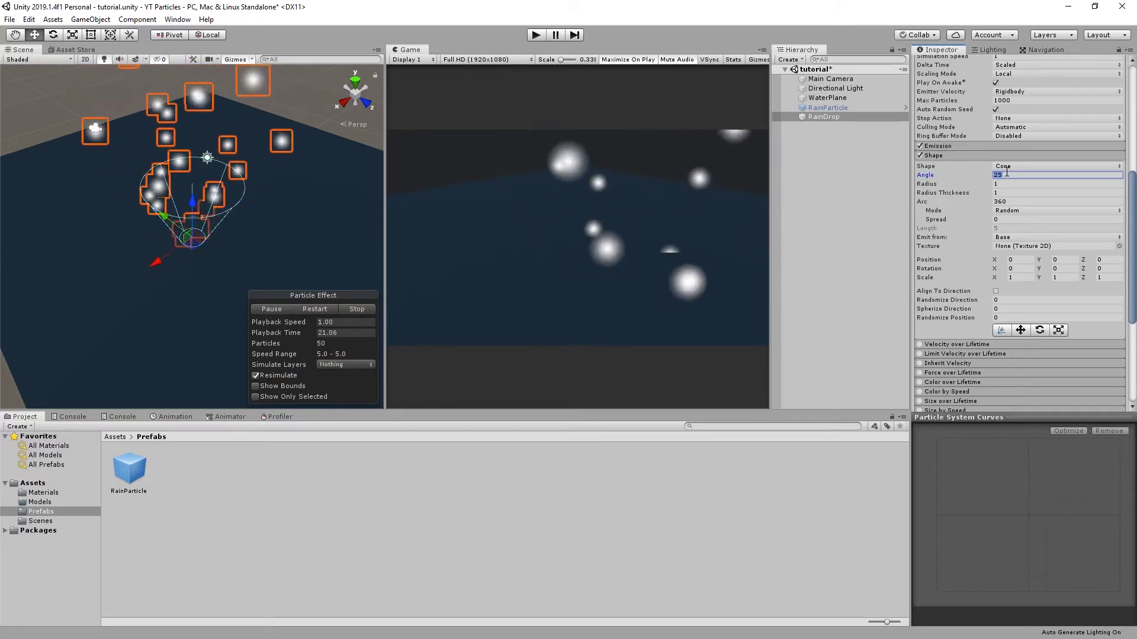
type("0")
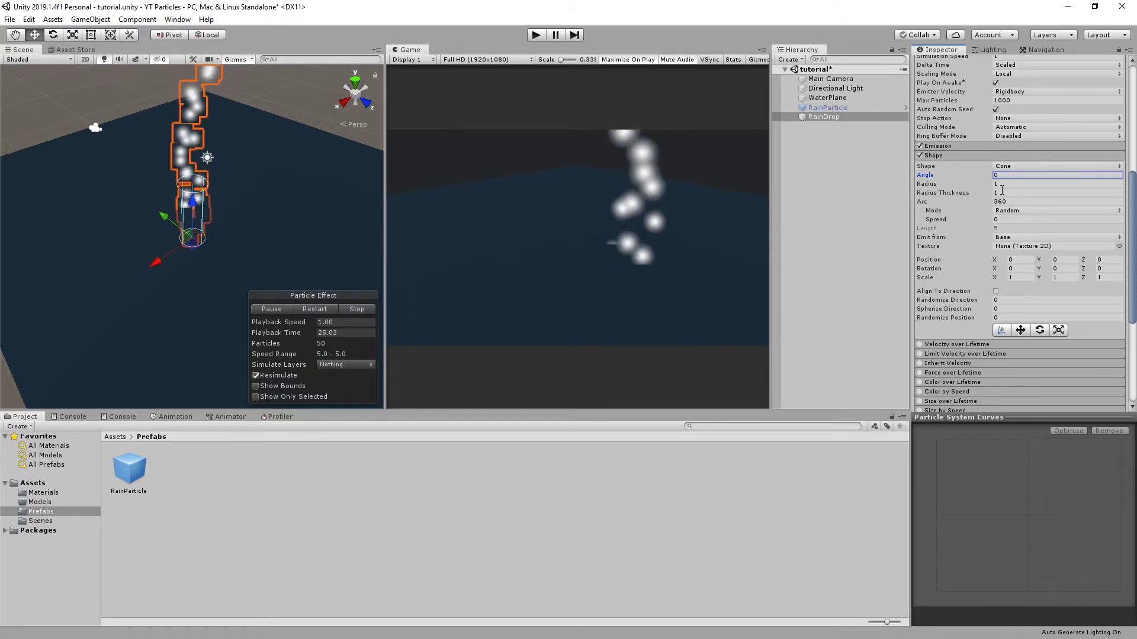
left_click(1004, 186)
type("0.01")
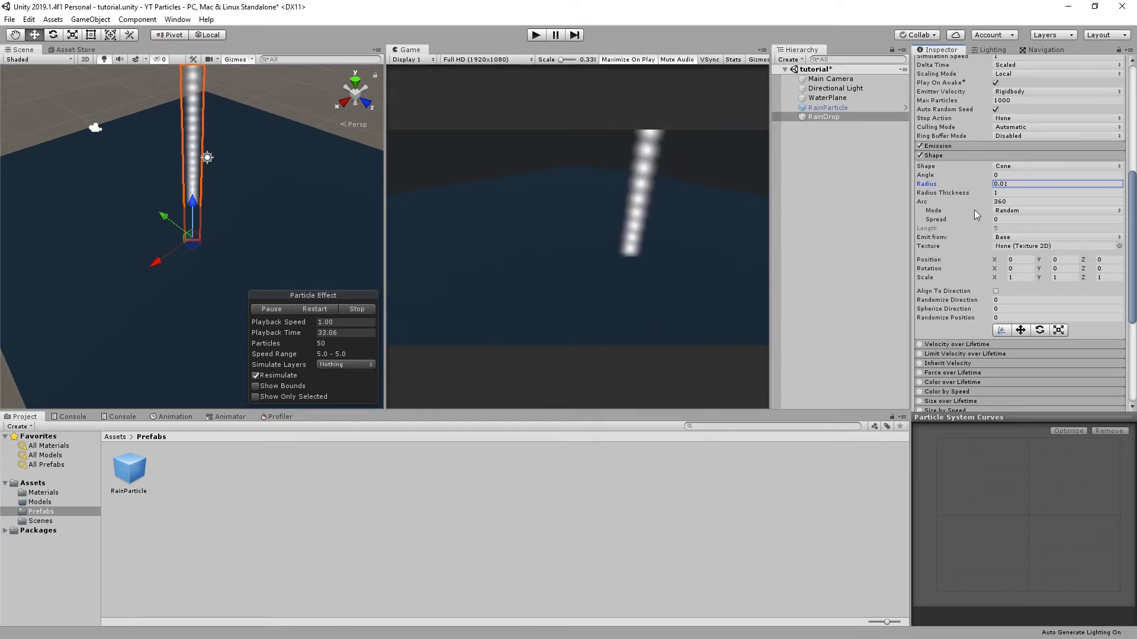
left_click(954, 155)
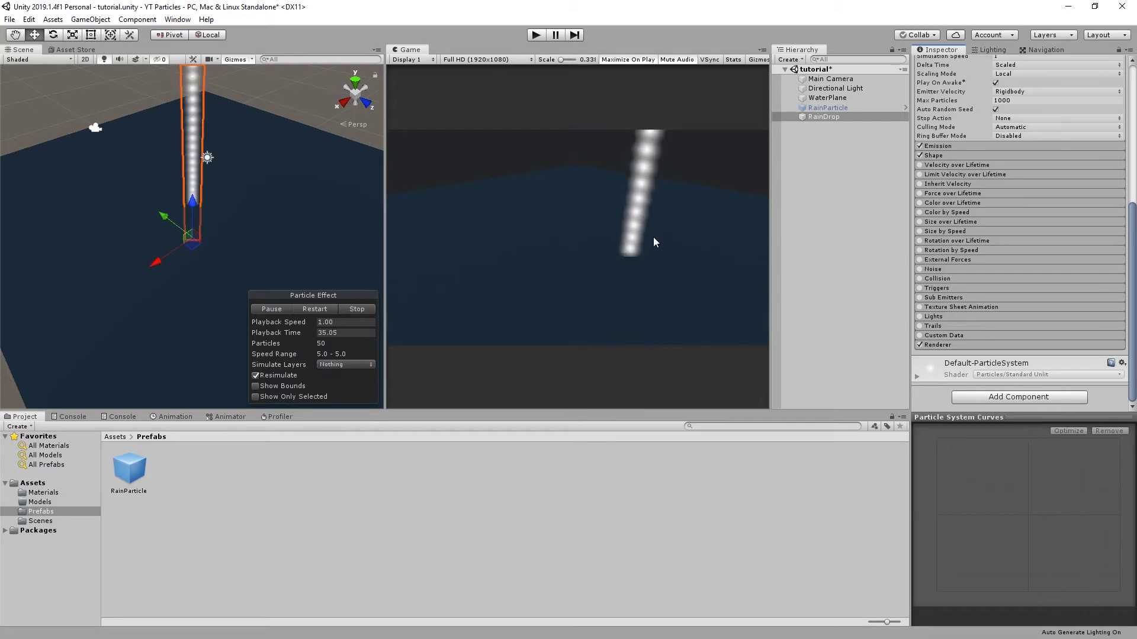
Assign RingMat to RainDrop's Renderer material slot and set Render Alignment to Local.
left_click(948, 345)
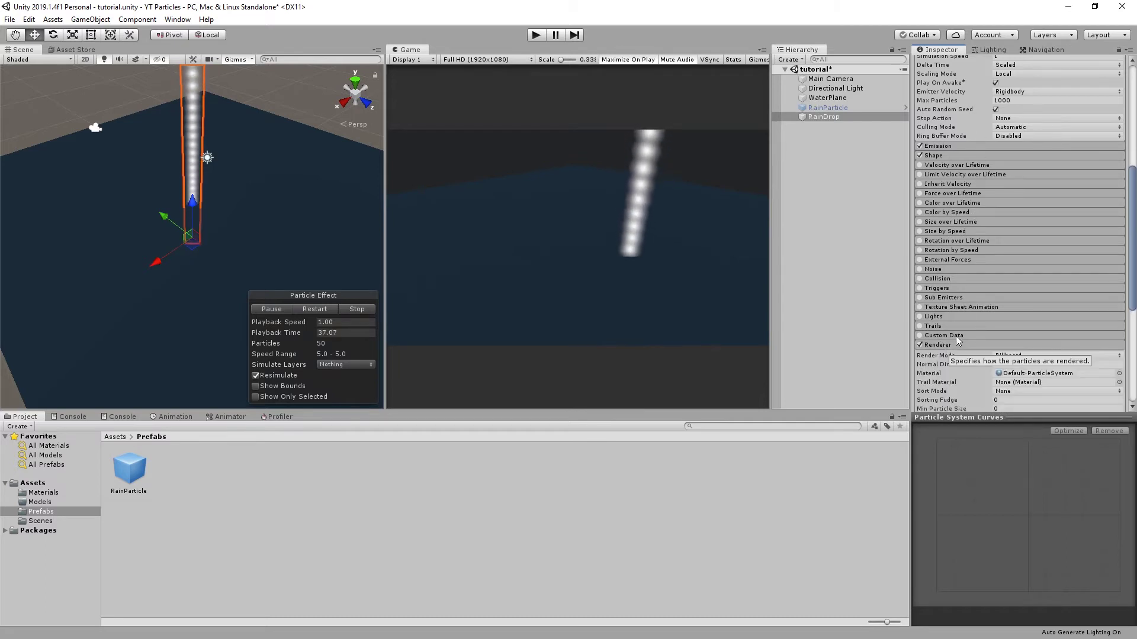
scroll(1024, 261, "down", 5)
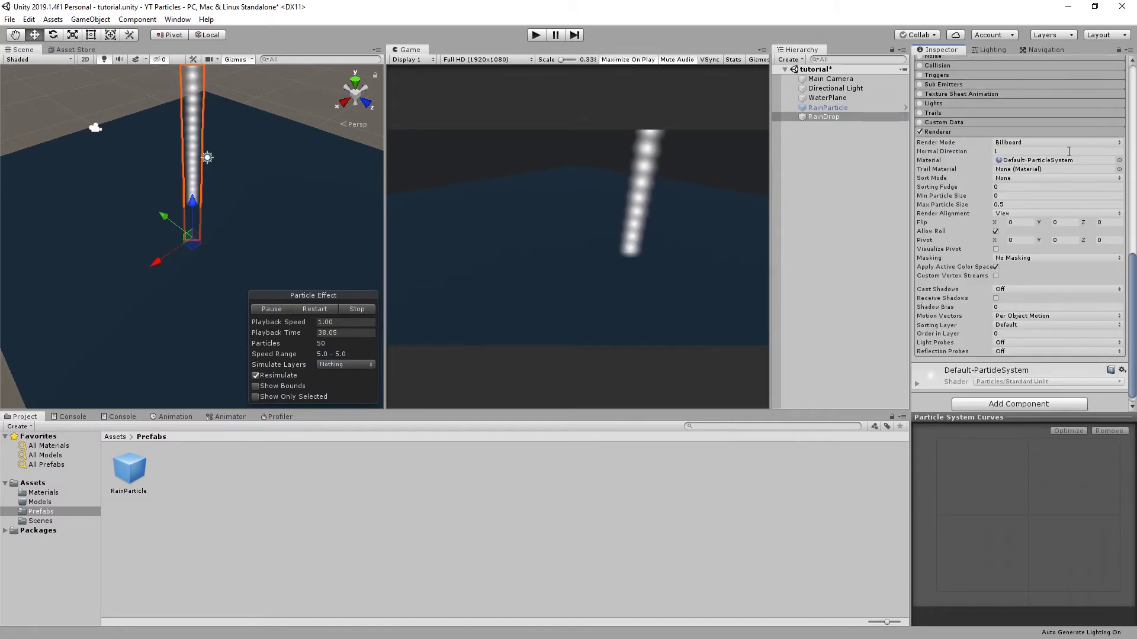
left_click(116, 438)
double_click(137, 470)
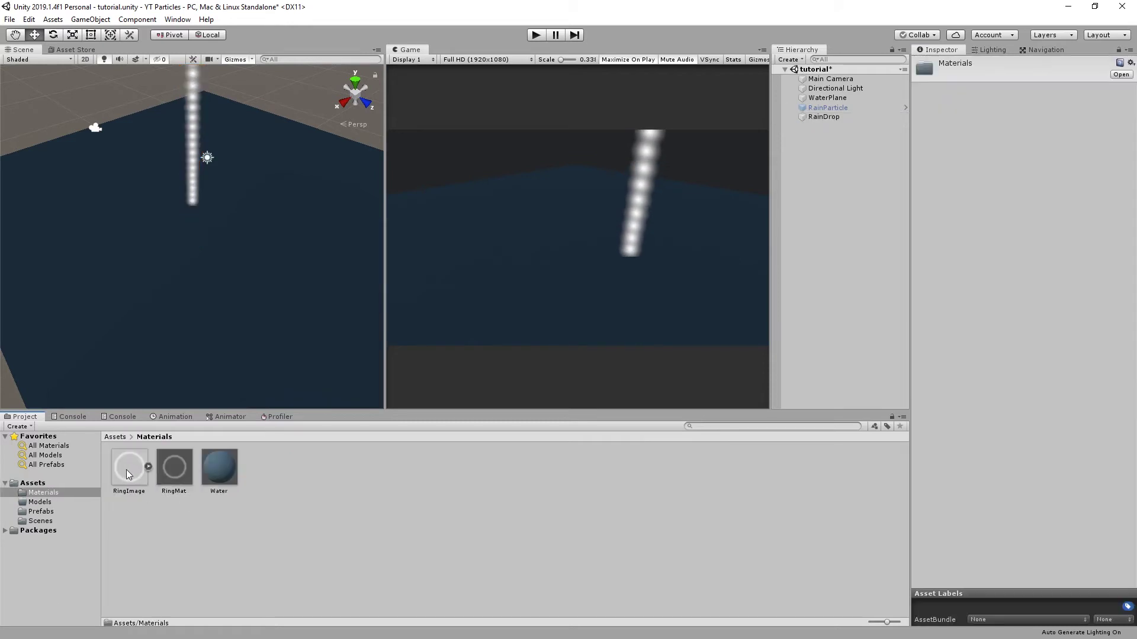
left_click(824, 116)
scroll(993, 239, "down", 4)
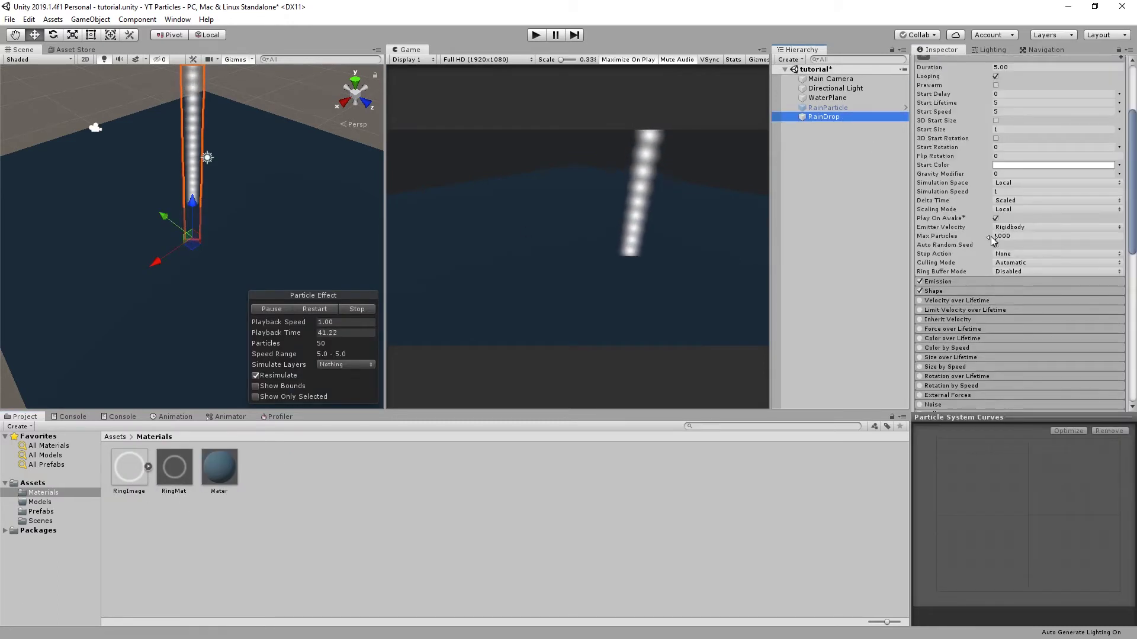
scroll(993, 240, "down", 5)
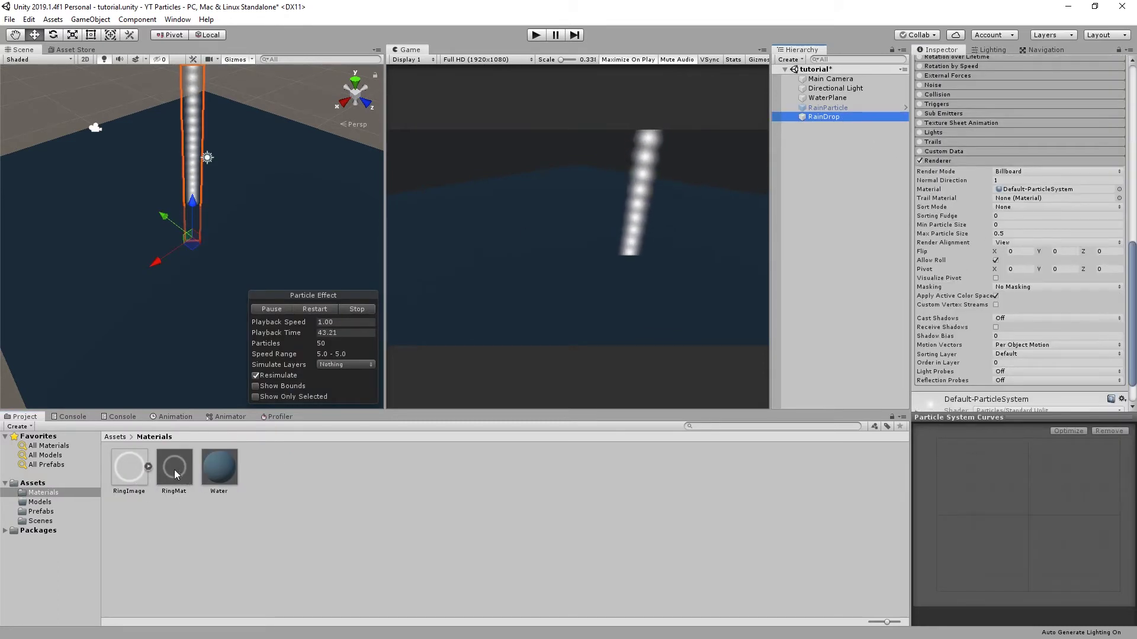
left_click_drag(176, 474, 1019, 190)
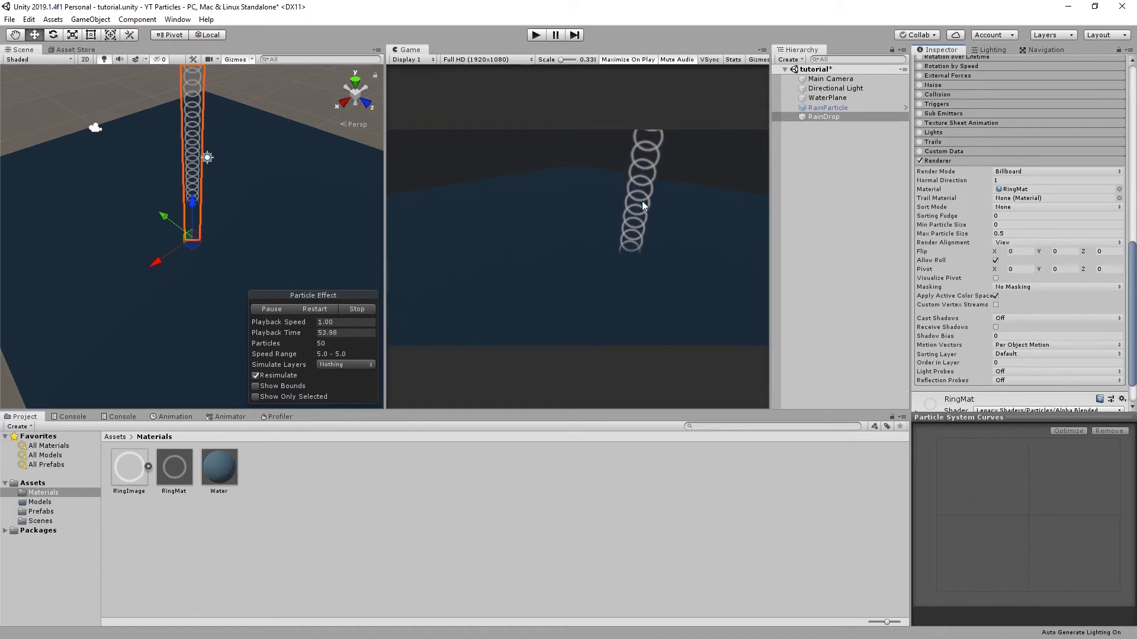
left_click(1023, 243)
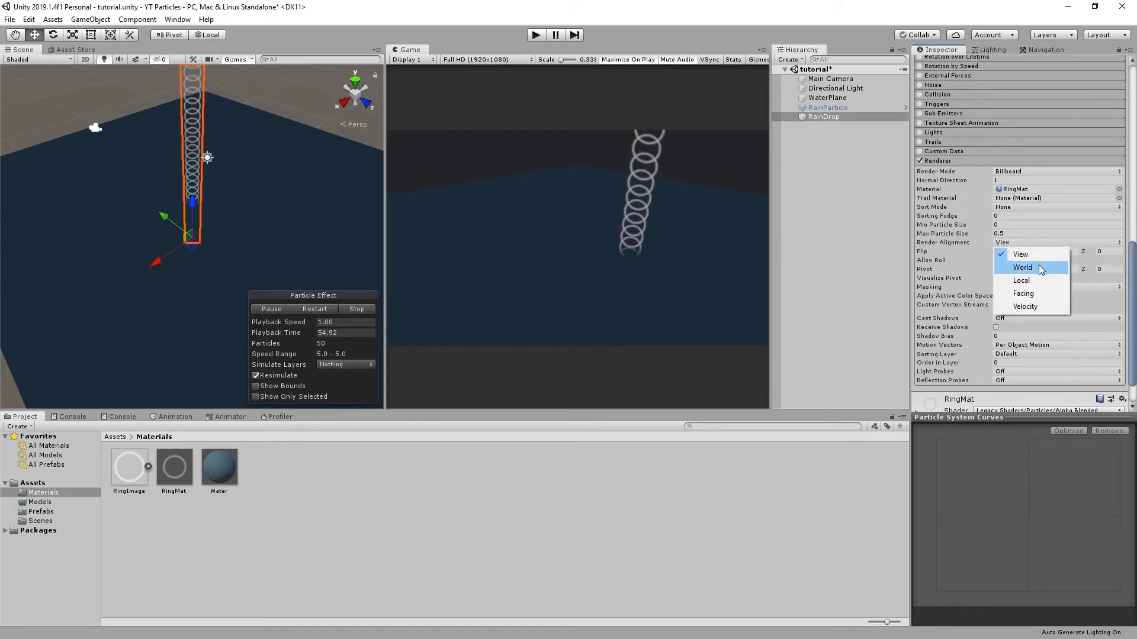
left_click(1022, 280)
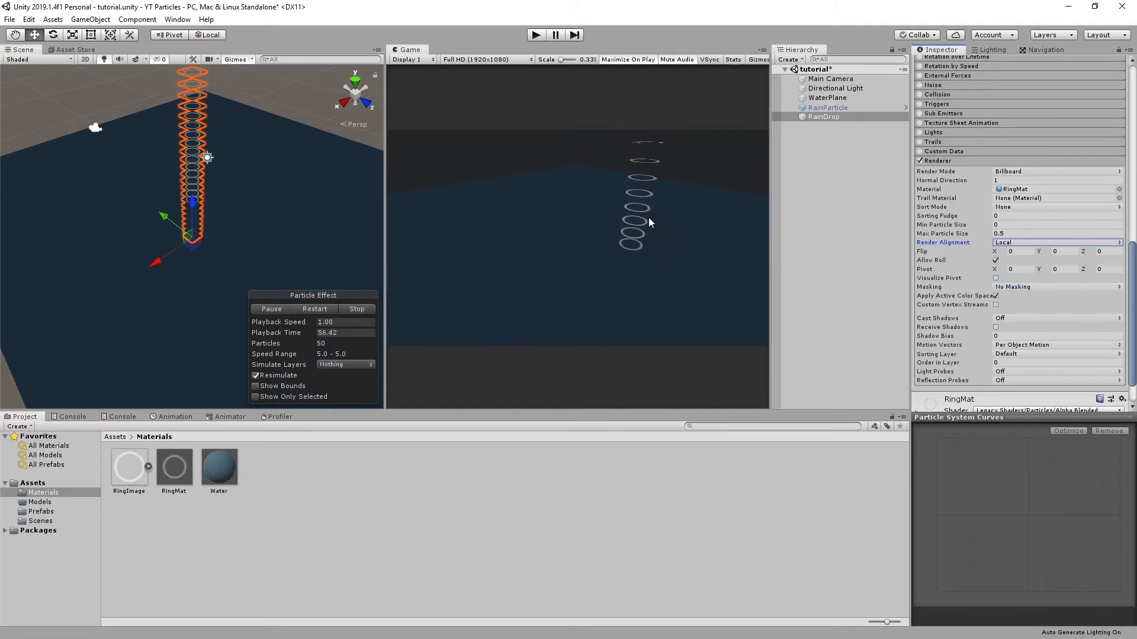
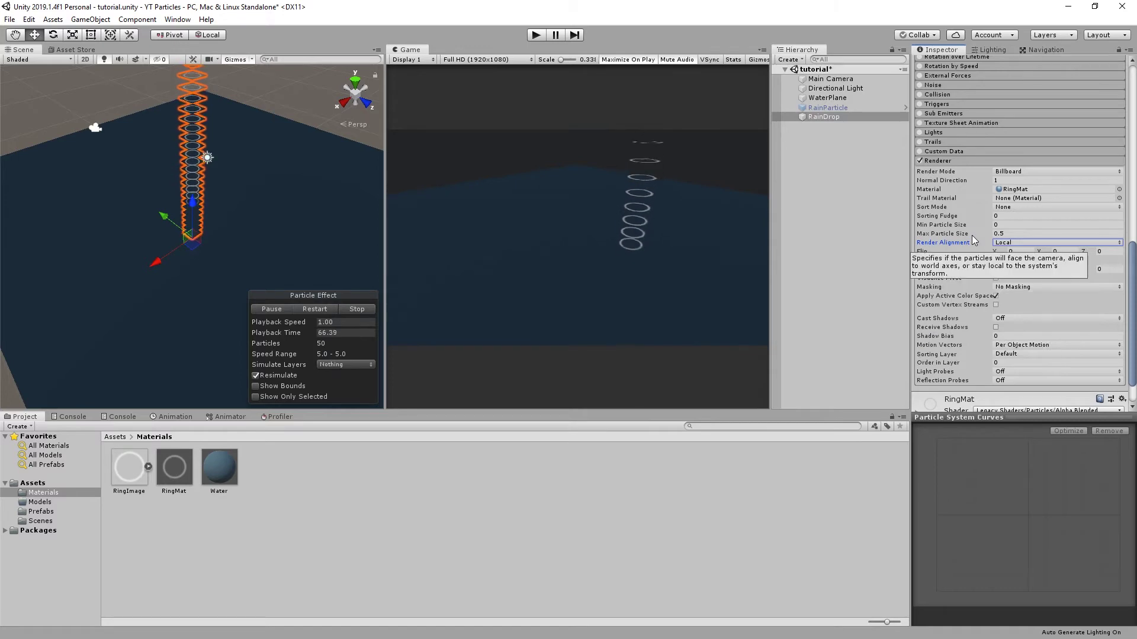
Set RainDrop's Start Speed to 0 and raise its Transform Position Y to 1.
scroll(972, 224, "up", 6)
scroll(972, 224, "up", 6)
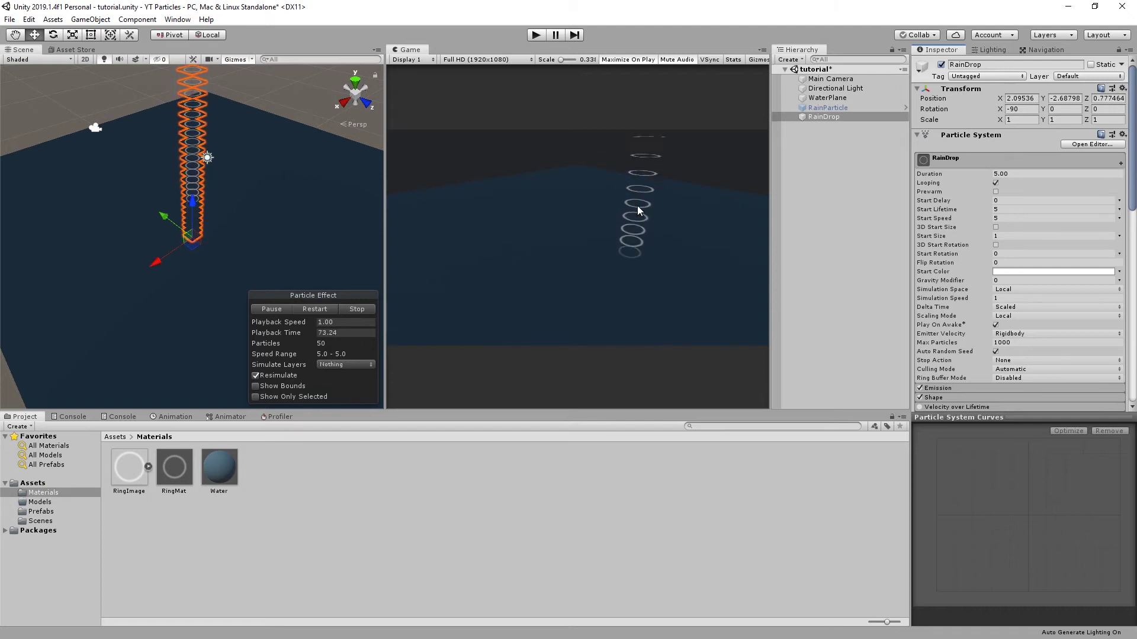
left_click(1001, 219)
double_click(1002, 219)
type("0")
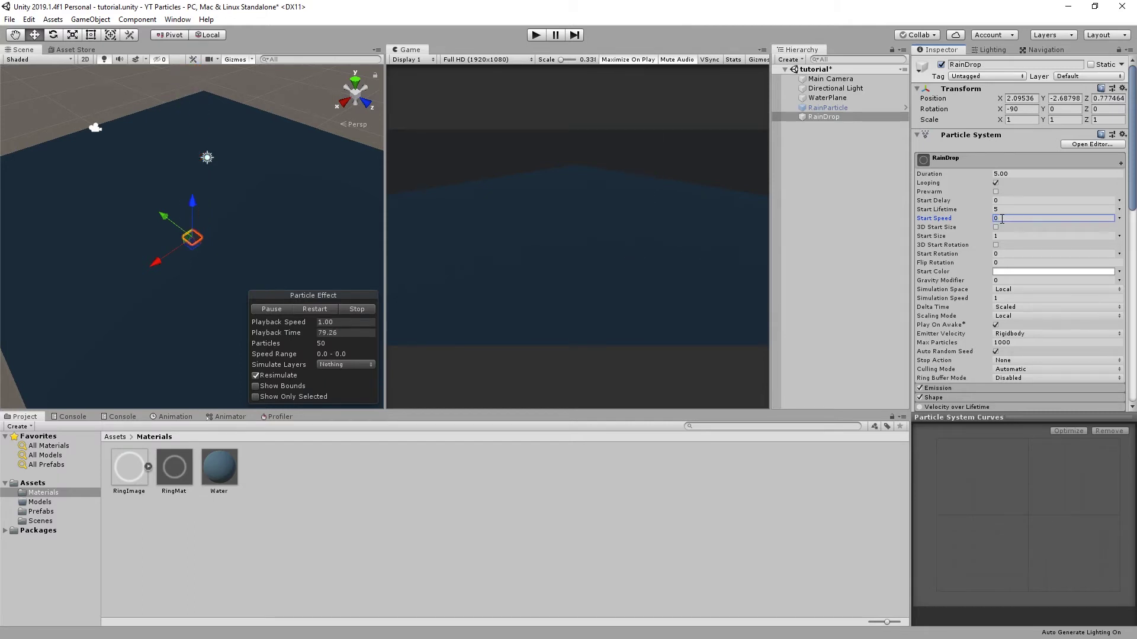
left_click(1052, 99)
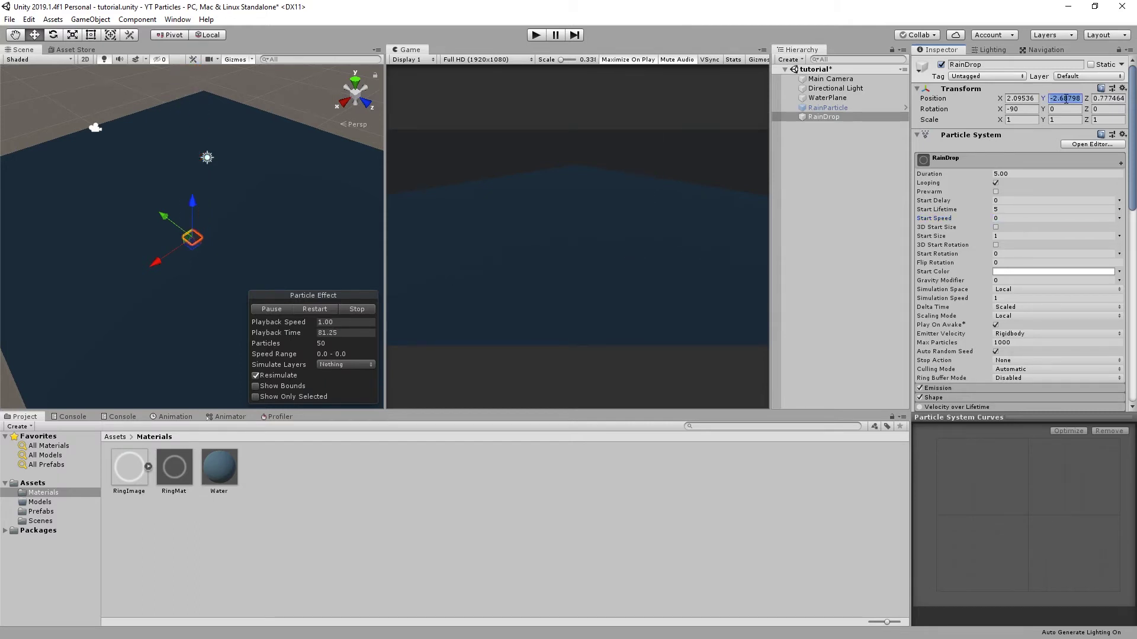
type("1")
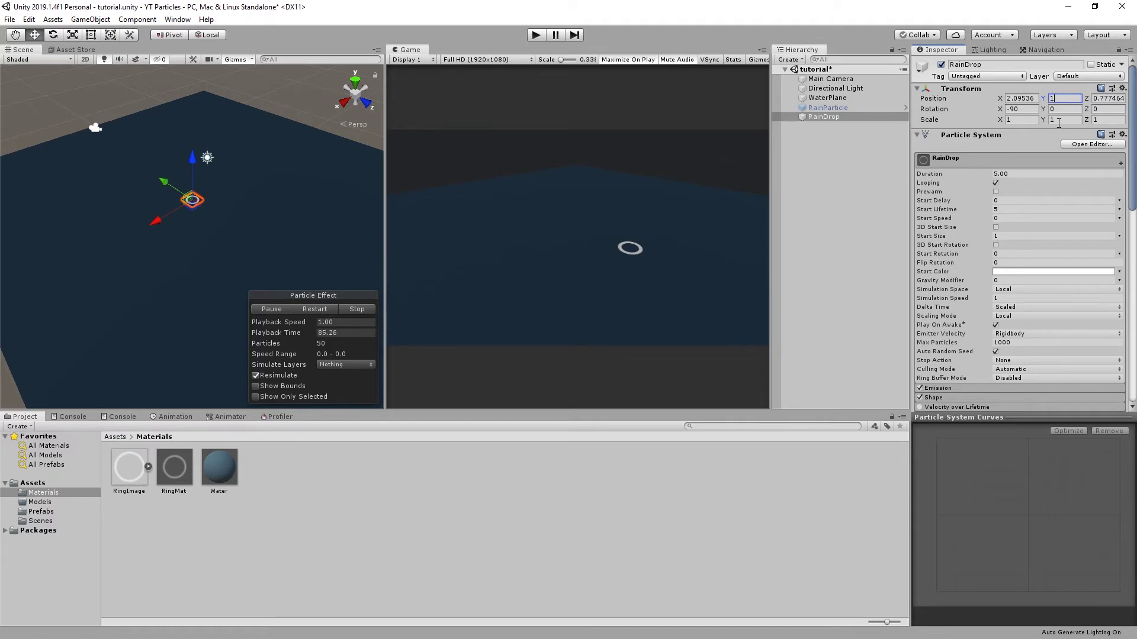
Expand the Emission module and set Rate over Time to 2.
scroll(977, 230, "down", 3)
scroll(958, 224, "down", 3)
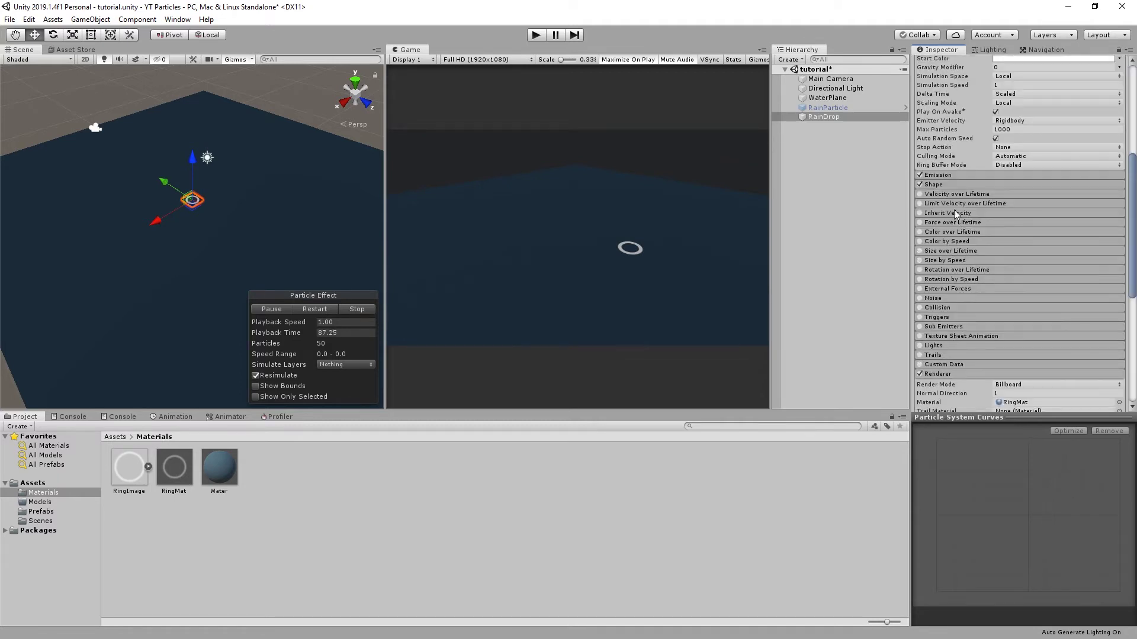
left_click(967, 175)
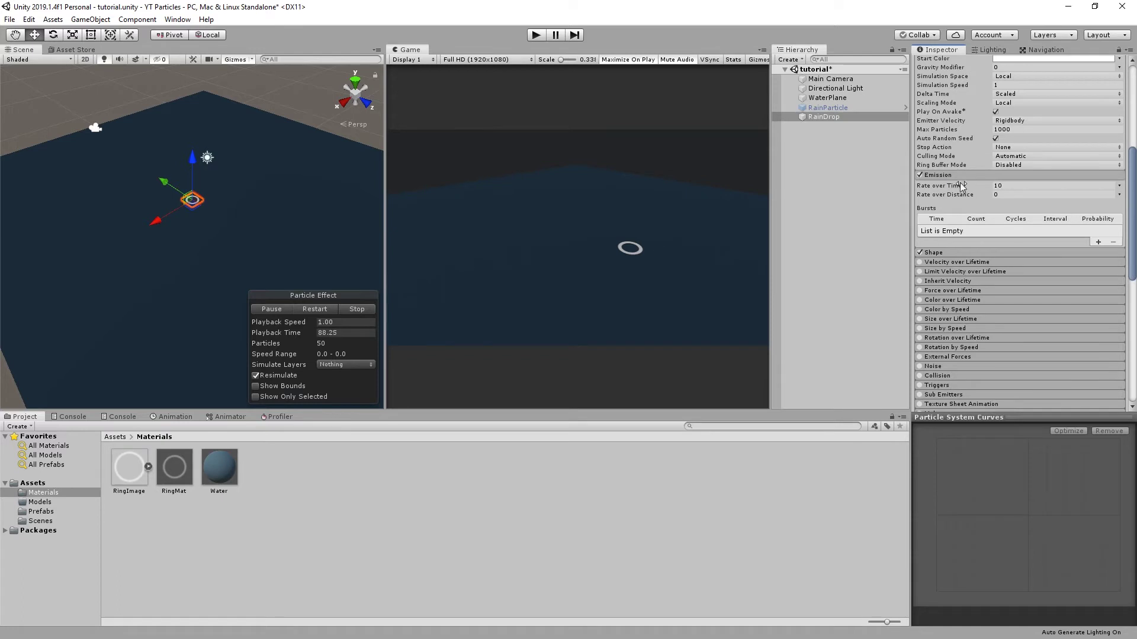
left_click(1014, 185)
type("2")
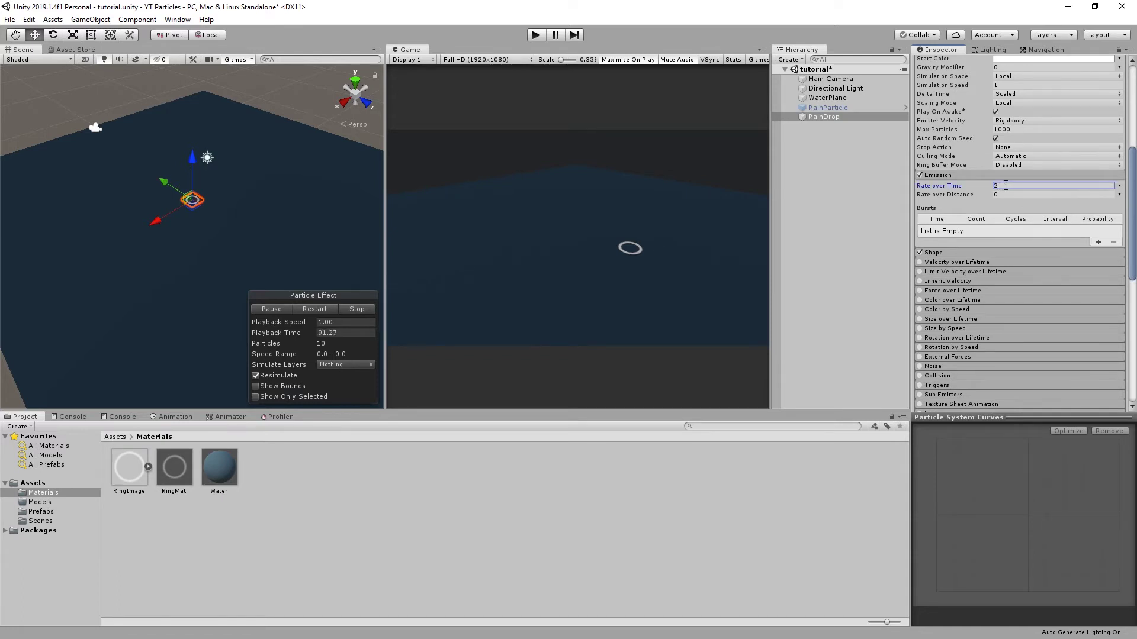
key("Return")
scroll(970, 197, "down", 3)
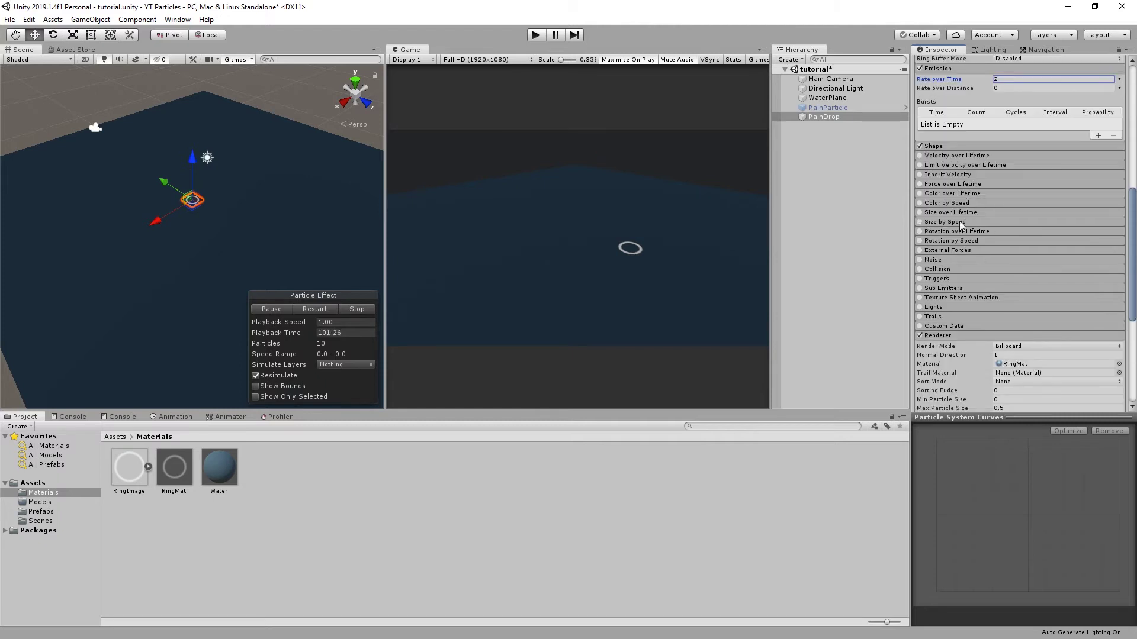
Enable Size over Lifetime so rings grow linearly from zero, framing the emitter and checking the curve.
left_click(920, 212)
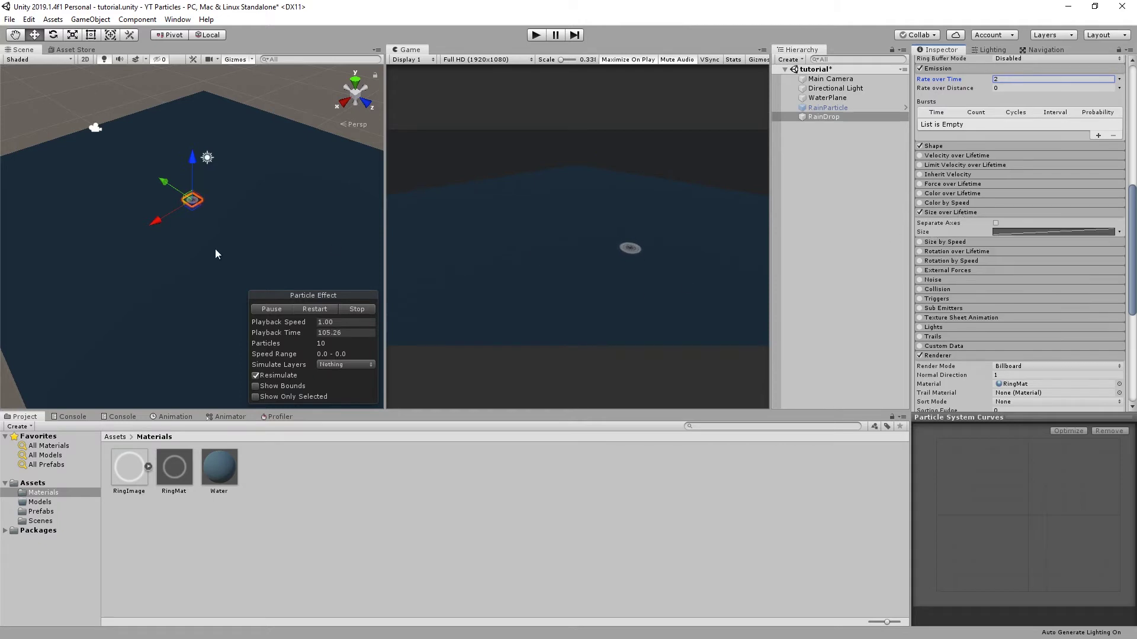
scroll(207, 226, "up", 3)
scroll(216, 249, "up", 3)
scroll(226, 274, "up", 3)
scroll(226, 274, "up", 2)
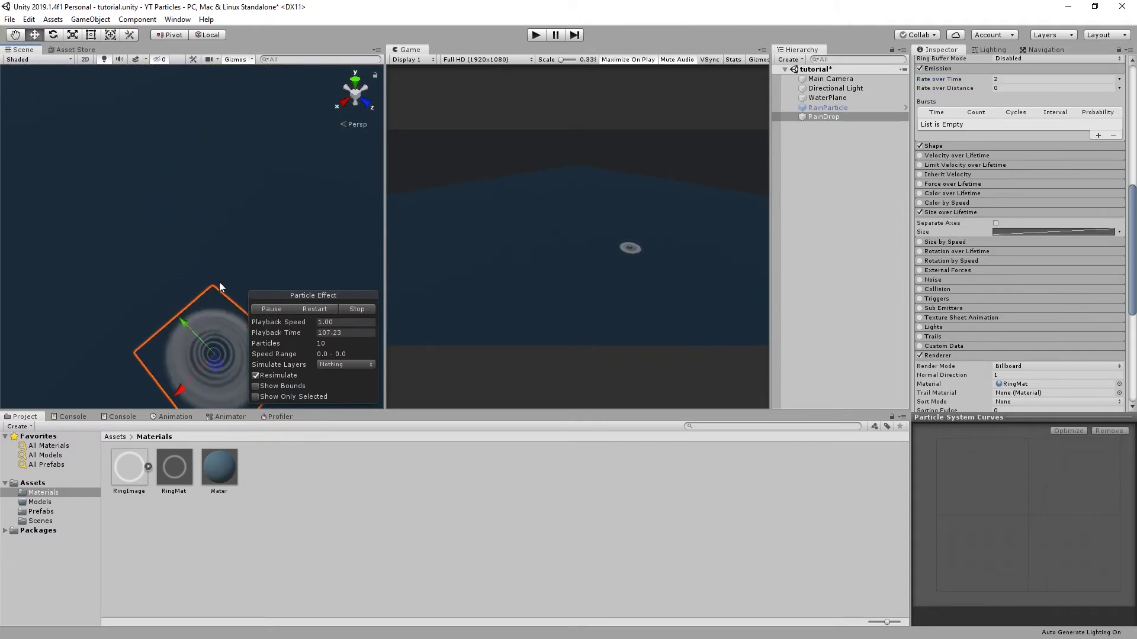
key("f")
scroll(187, 261, "up", 2)
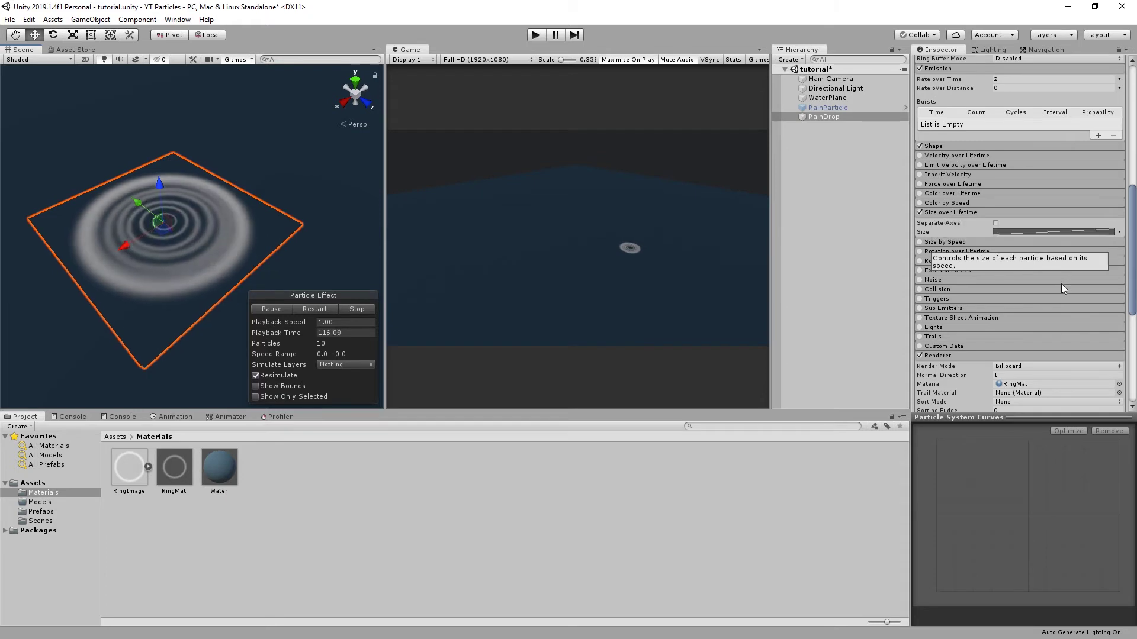
left_click(1031, 232)
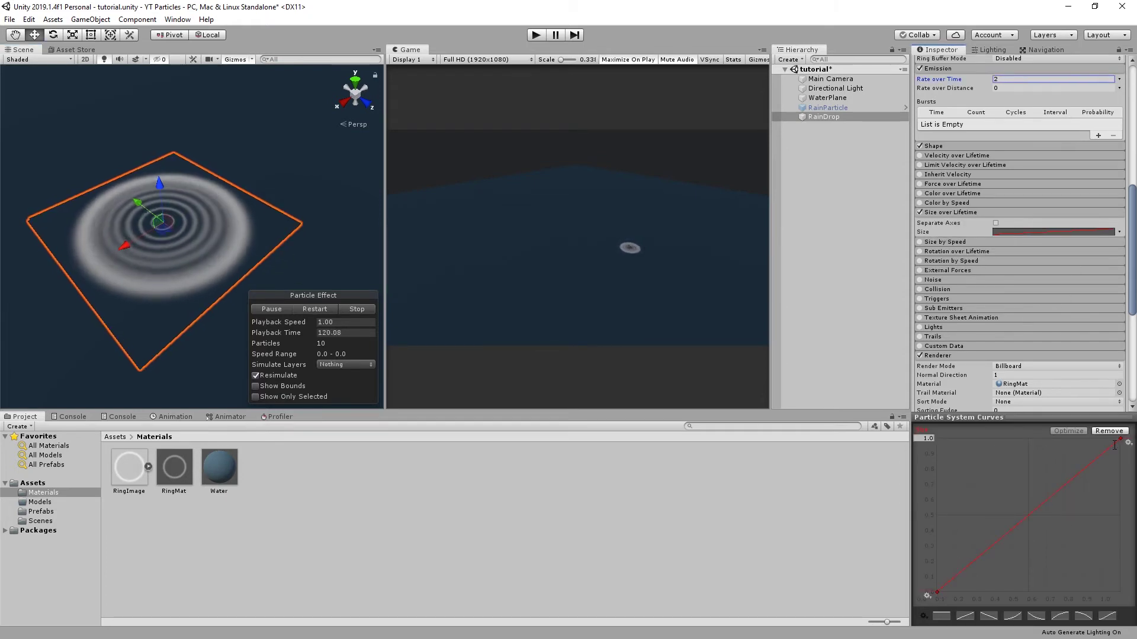
left_click(986, 212)
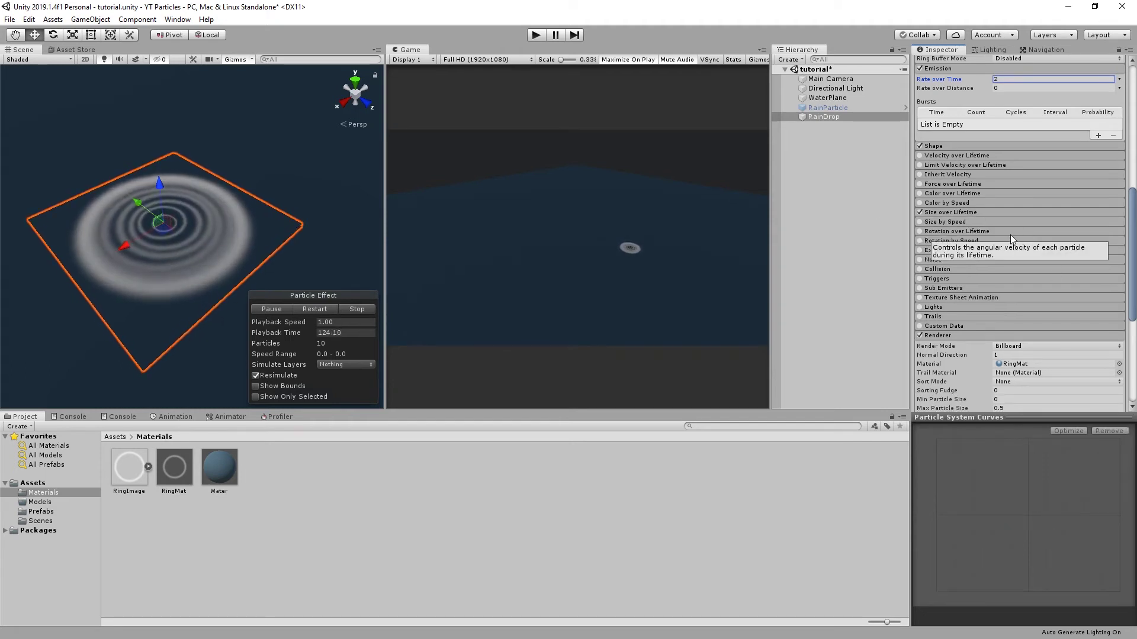
scroll(991, 250, "up", 5)
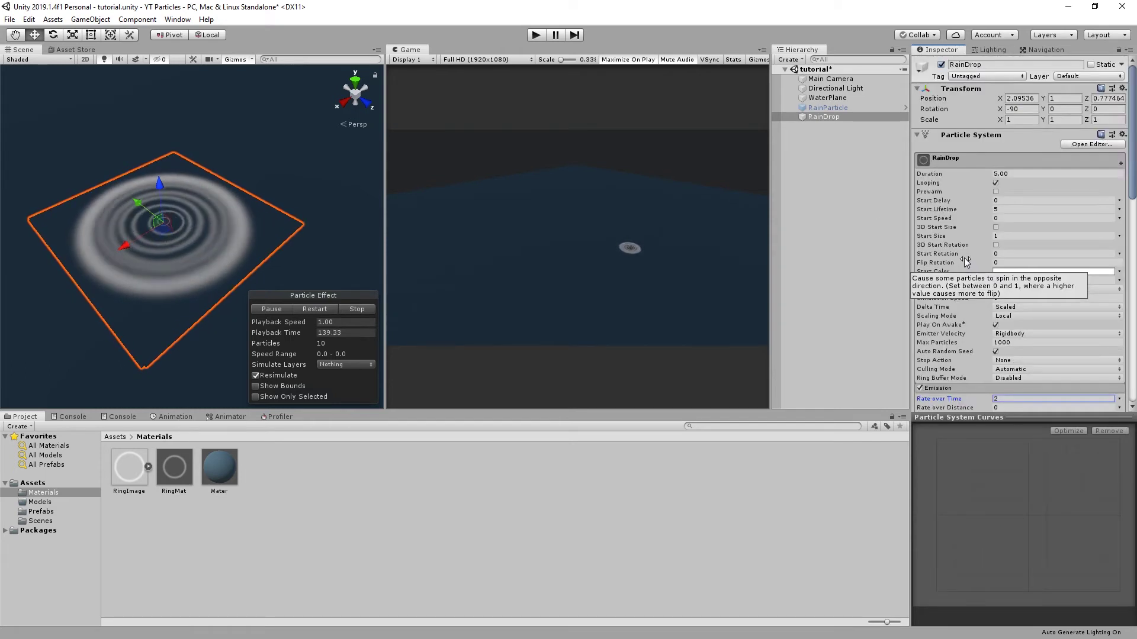
Set RainDrop's Start Lifetime to 1 and Simulation Speed to 0.6.
left_click(1000, 209)
type("1")
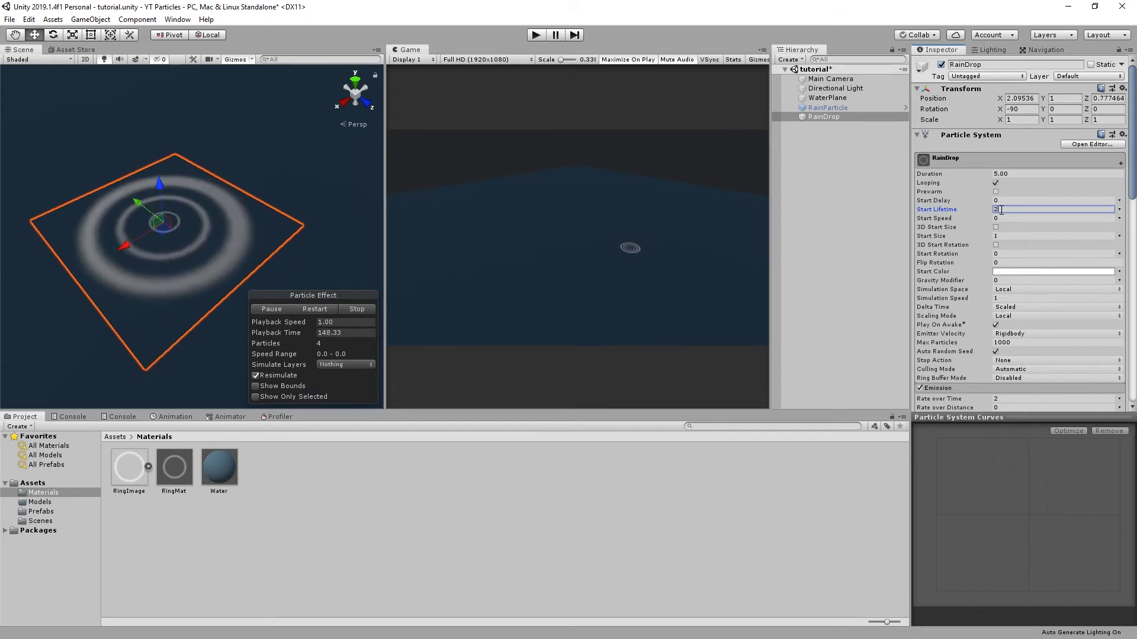
type("1")
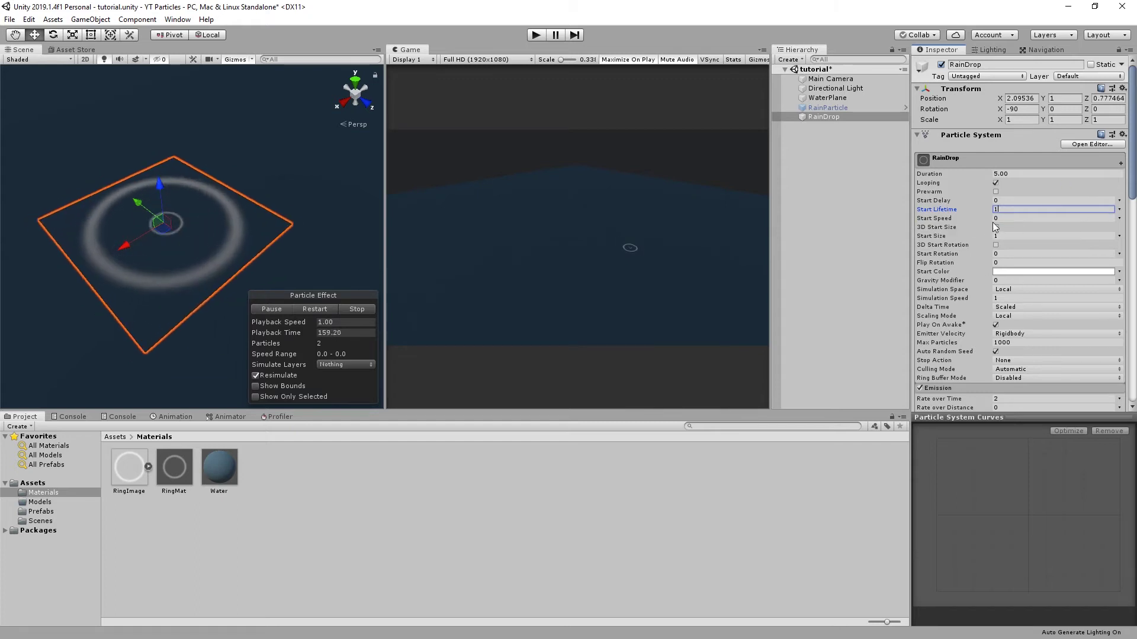
left_click(998, 299)
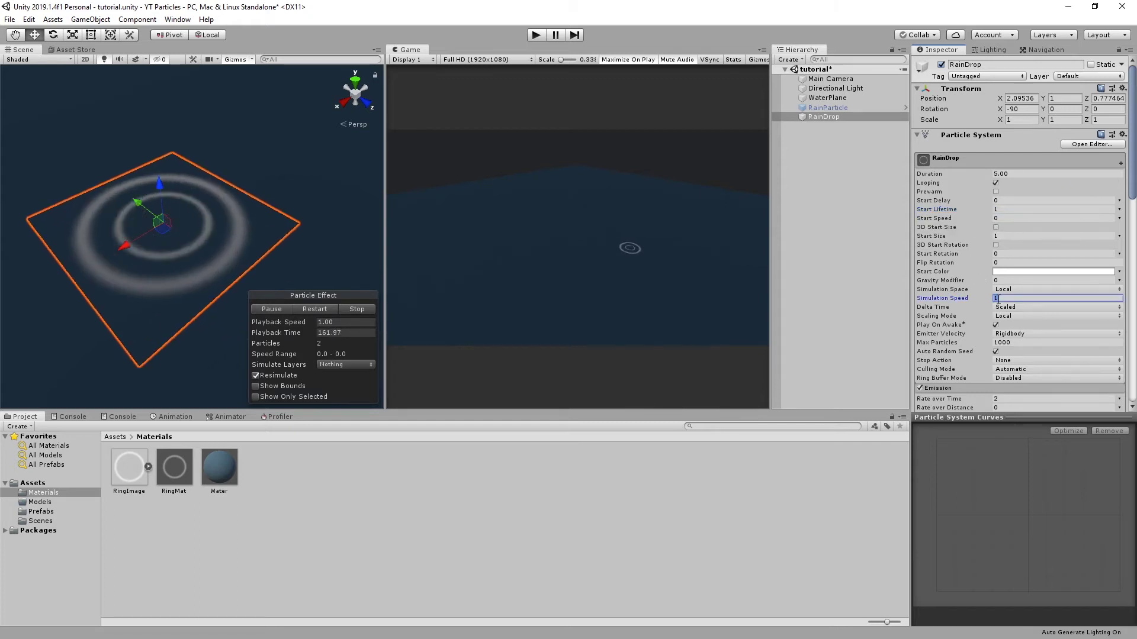
type("0.6")
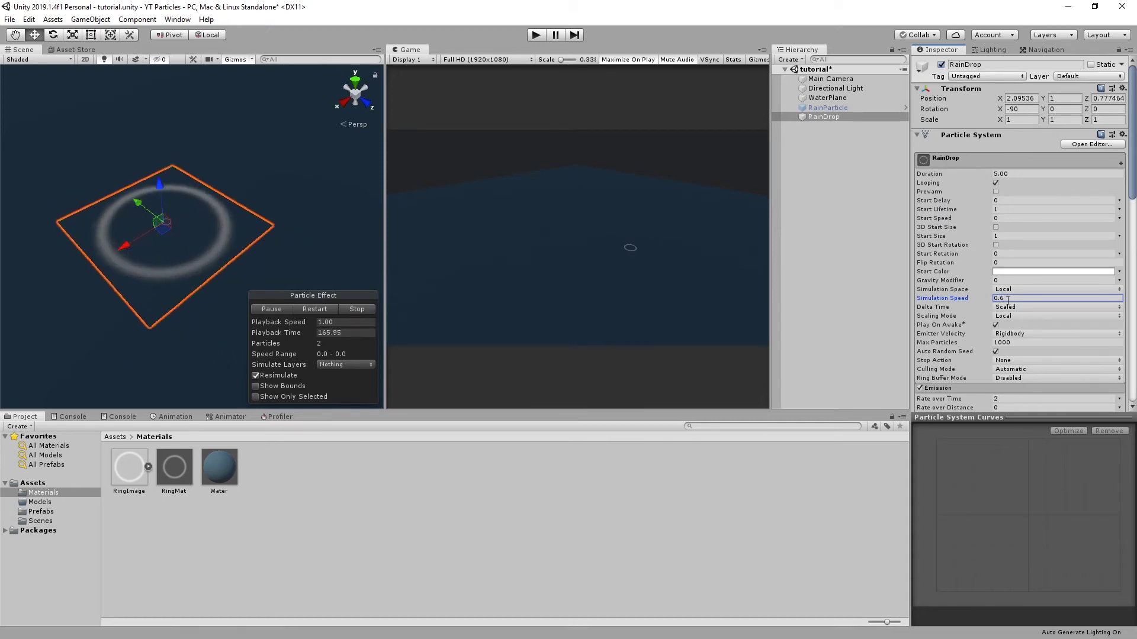
Enable Color over Lifetime and make the gradient's end alpha fully transparent.
scroll(983, 300, "down", 5)
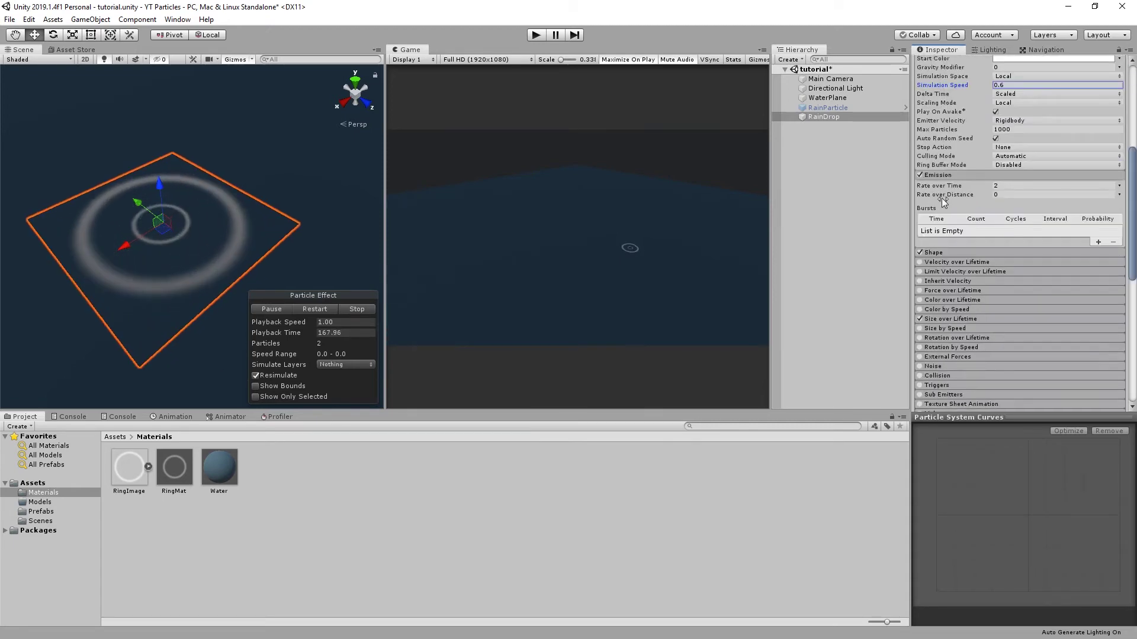
scroll(948, 184, "down", 5)
scroll(945, 187, "up", 2)
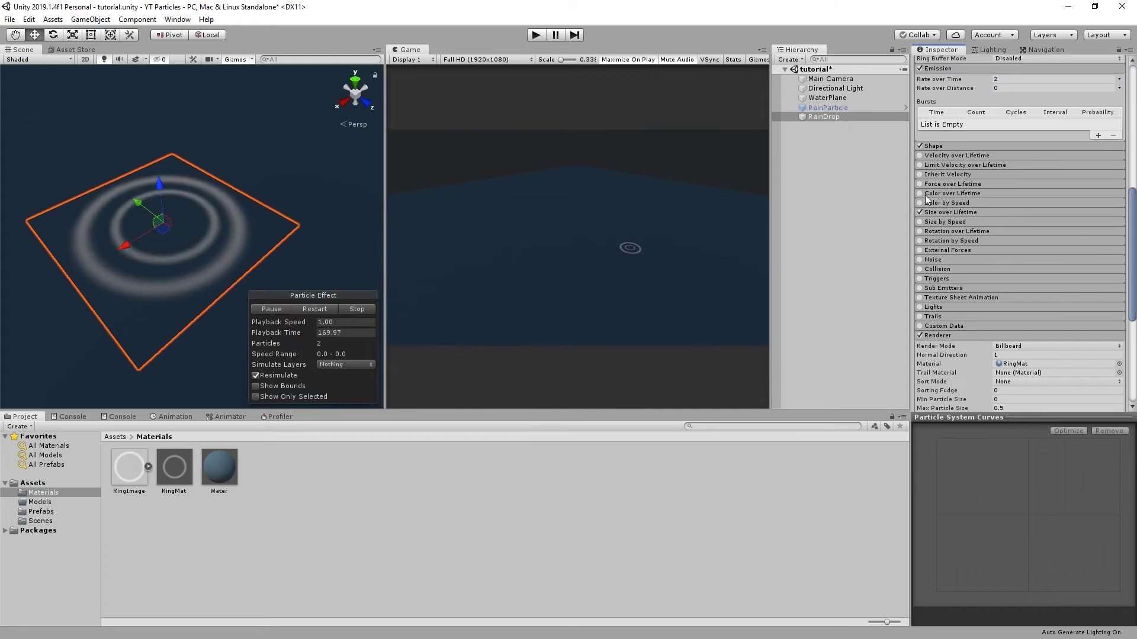
left_click(954, 195)
left_click(1008, 204)
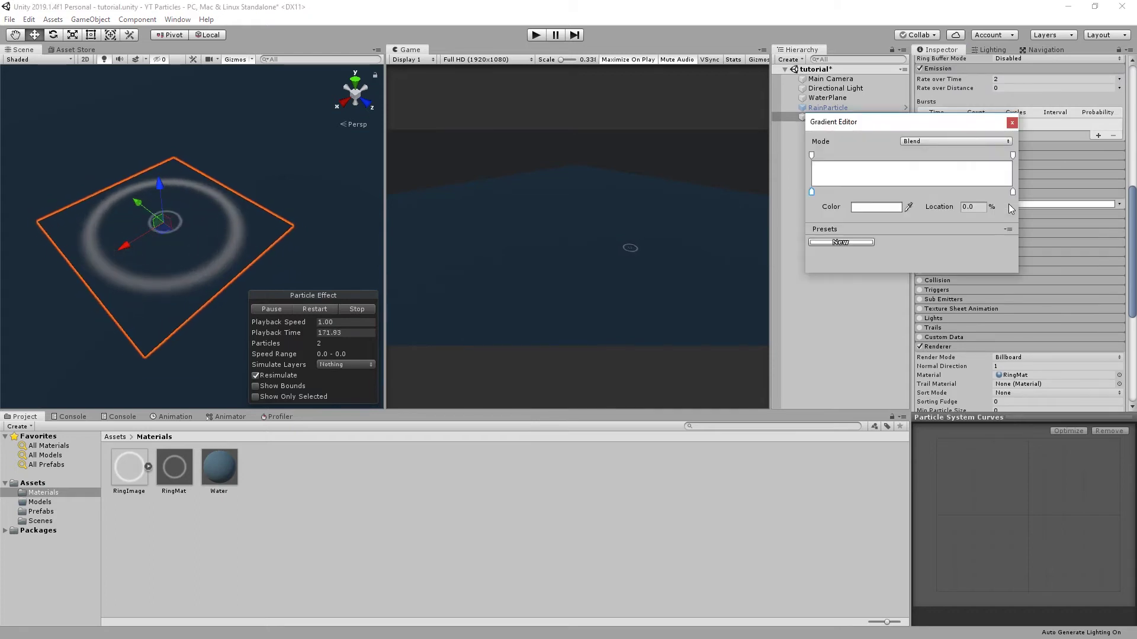
left_click(1043, 167)
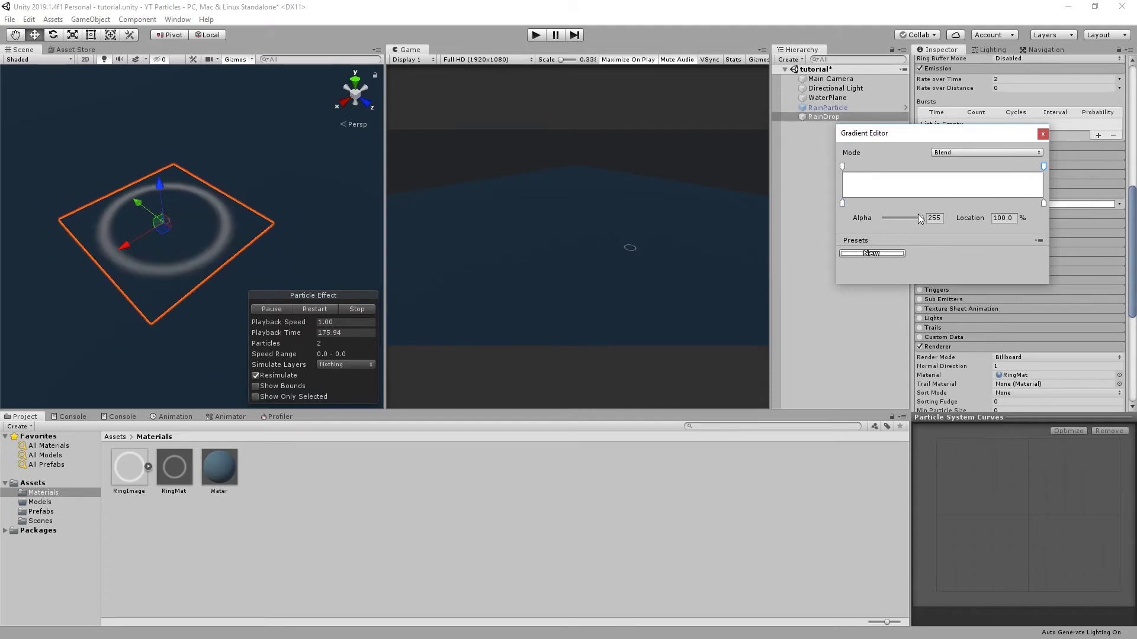
left_click_drag(919, 218, 845, 221)
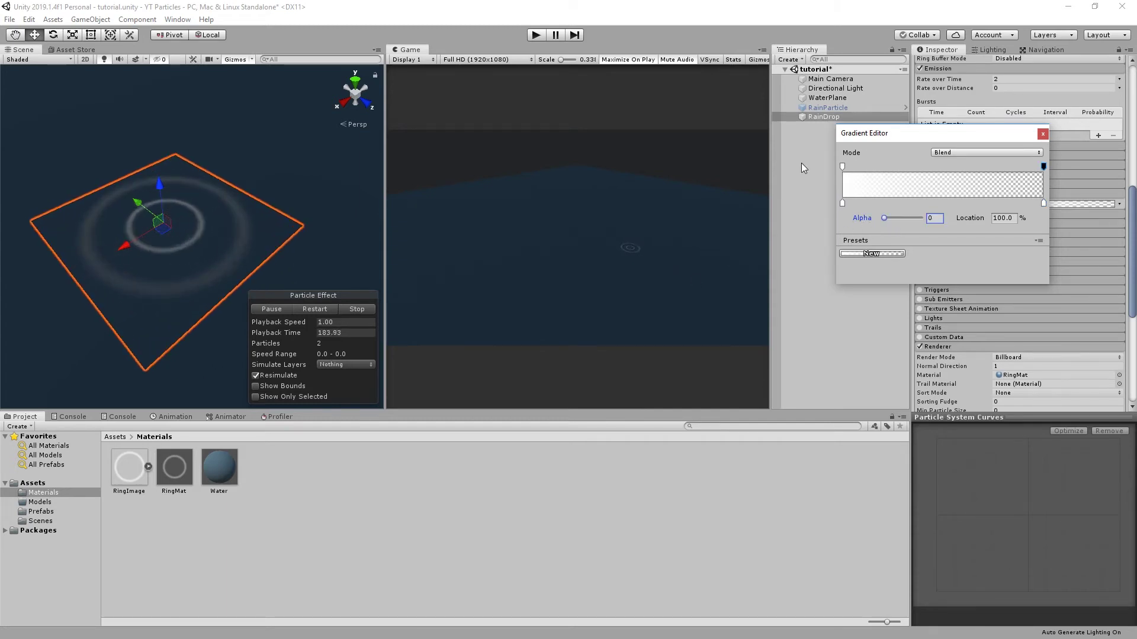
Add a fully opaque alpha key at 10%, make the start alpha transparent, and close the editor.
left_click(872, 166)
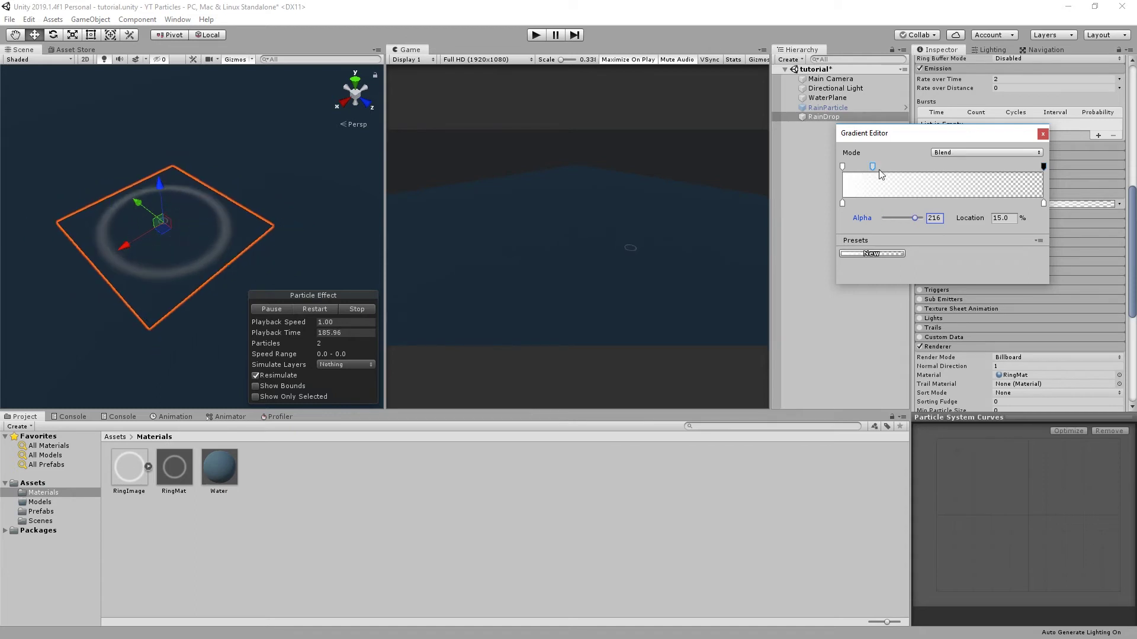
left_click(1016, 219)
type("10")
key("Return")
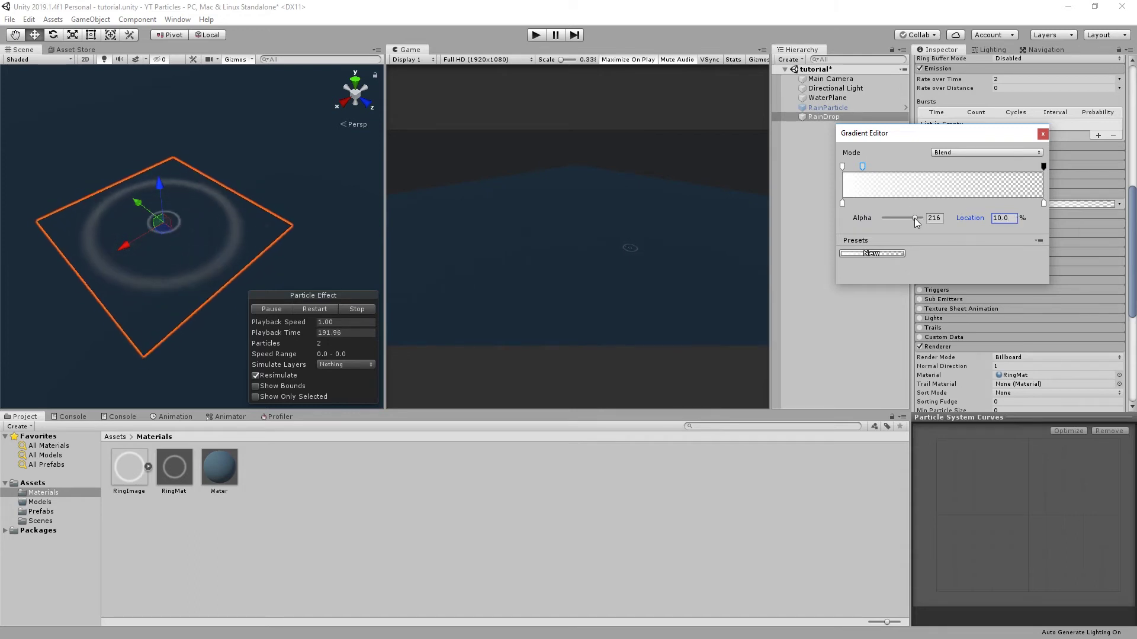
left_click_drag(916, 219, 865, 220)
left_click(842, 166)
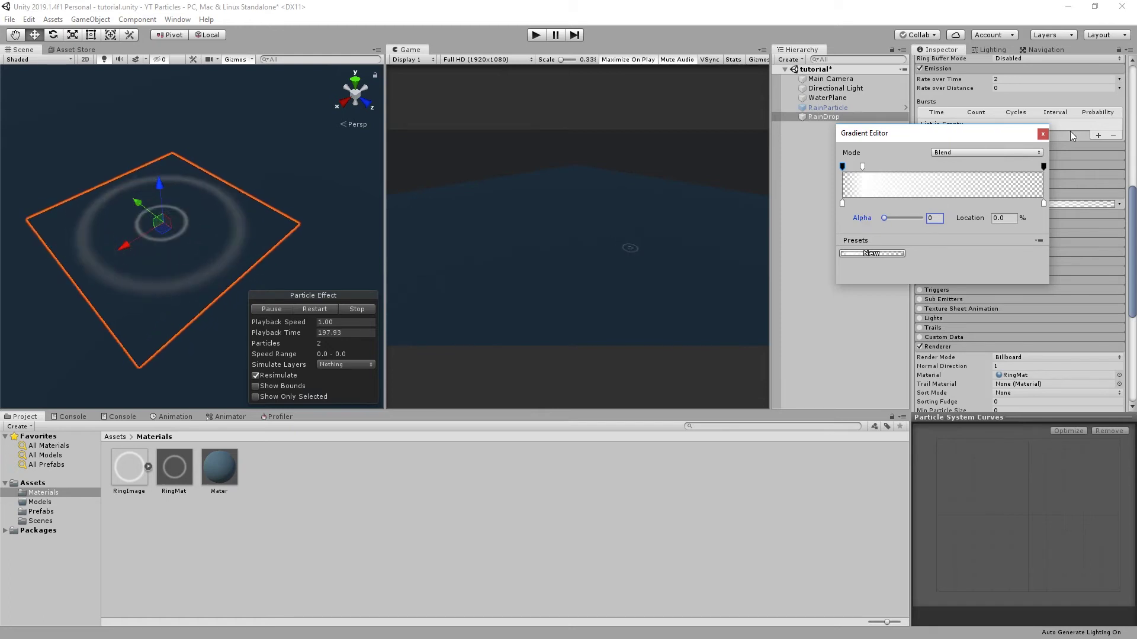
left_click(1043, 134)
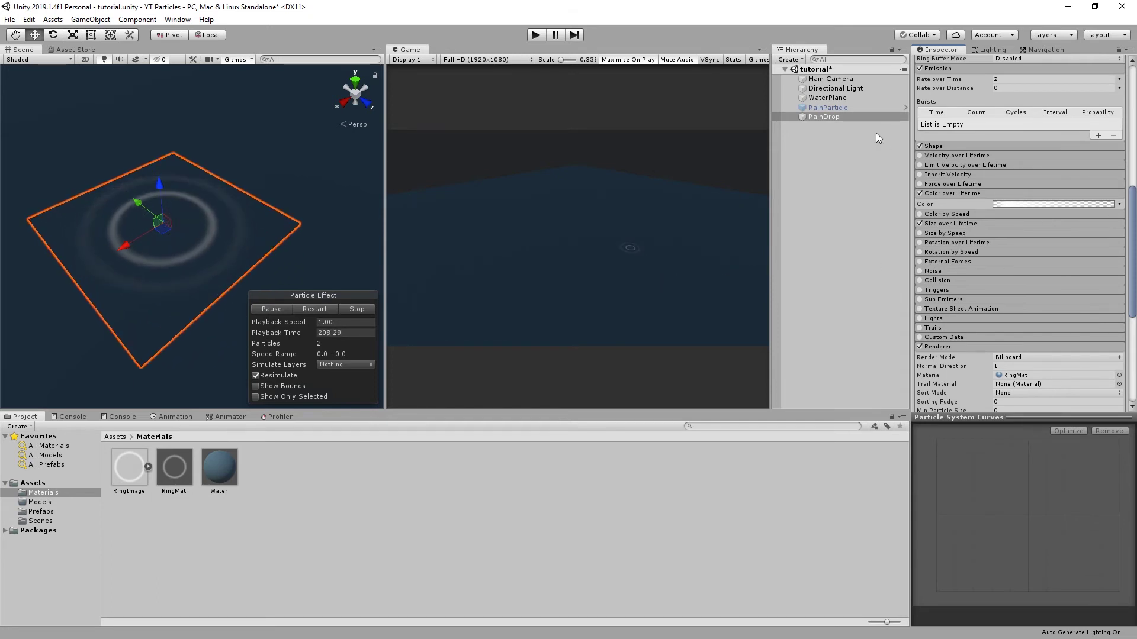
Select RainParticle in the Hierarchy and tick its active checkbox.
left_click(845, 107)
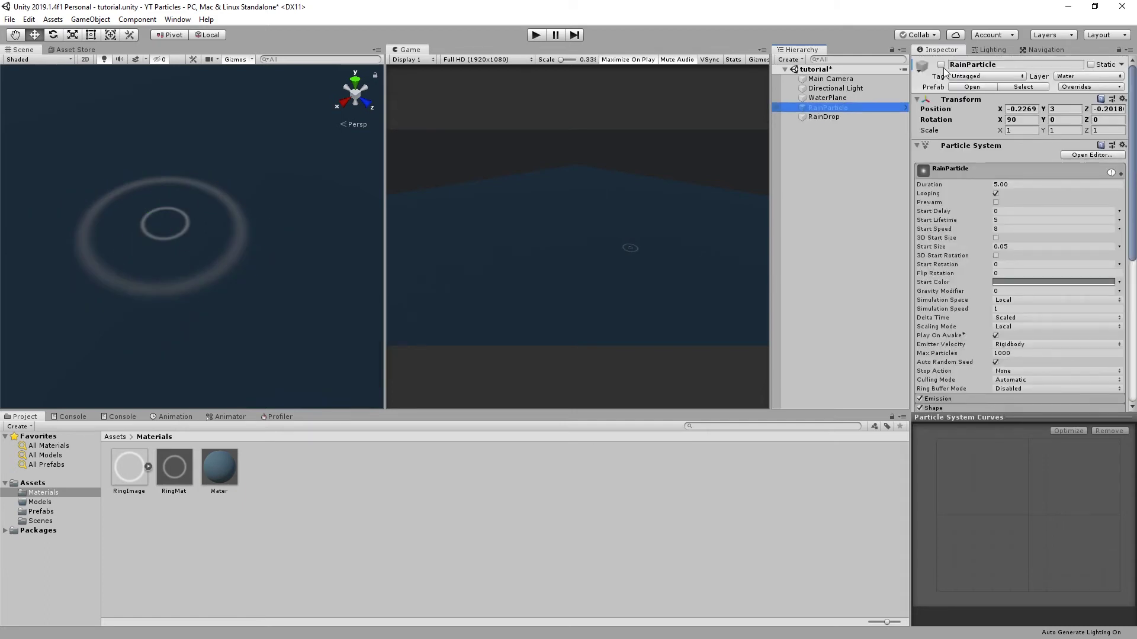
left_click(941, 64)
scroll(964, 227, "down", 5)
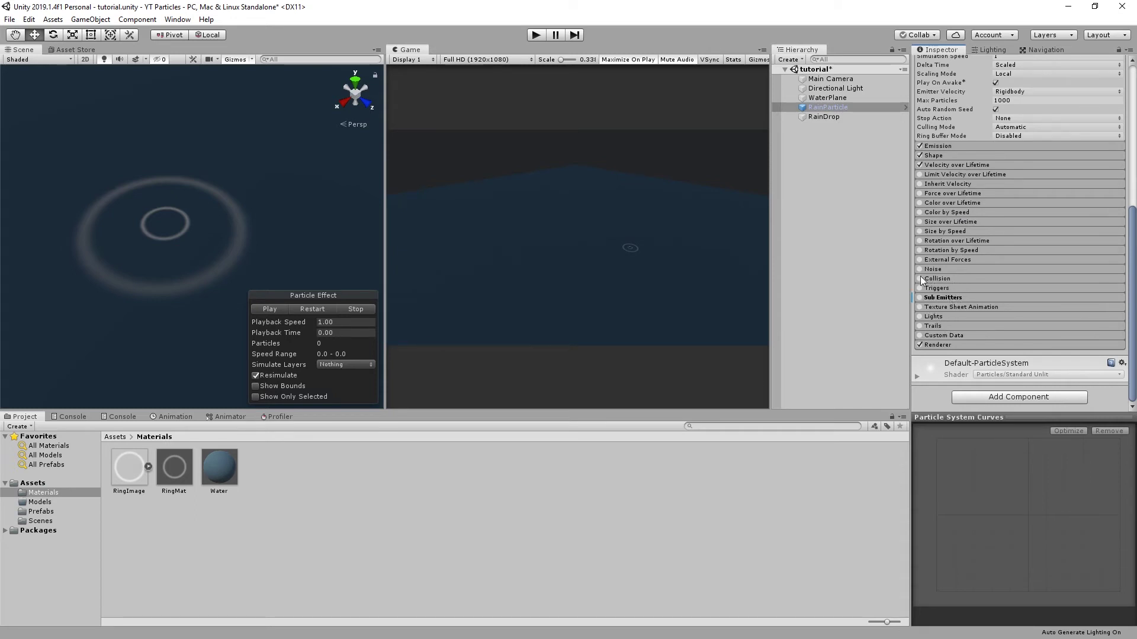
Expand Collision, keep Type on Planes, and assign WaterPlane as the collision plane.
left_click(955, 278)
scroll(964, 262, "down", 2)
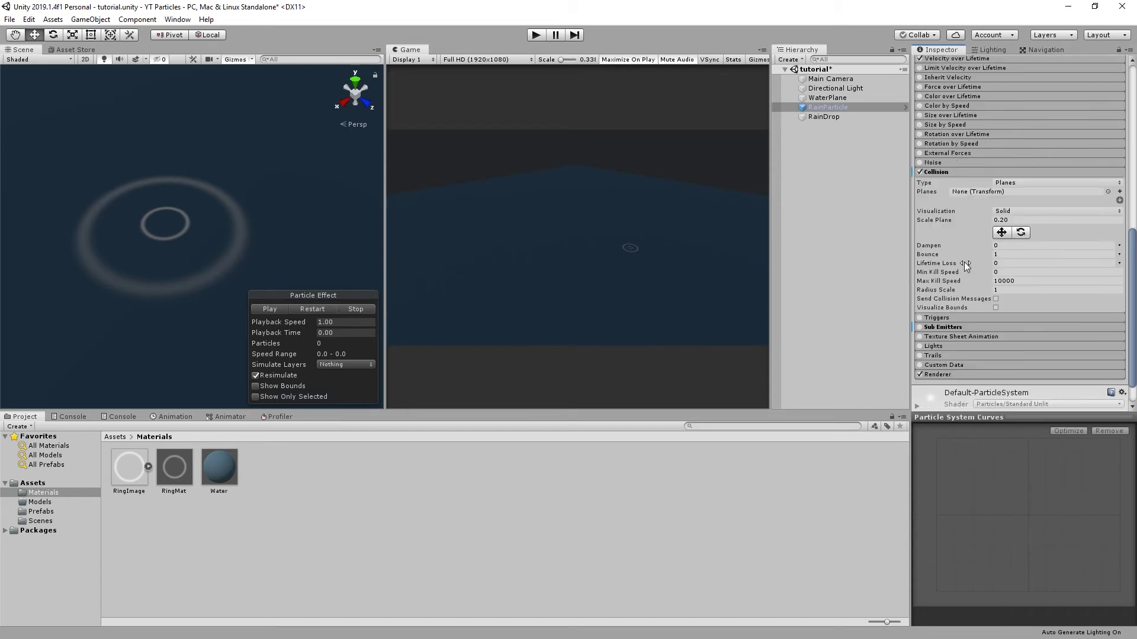
left_click(1029, 182)
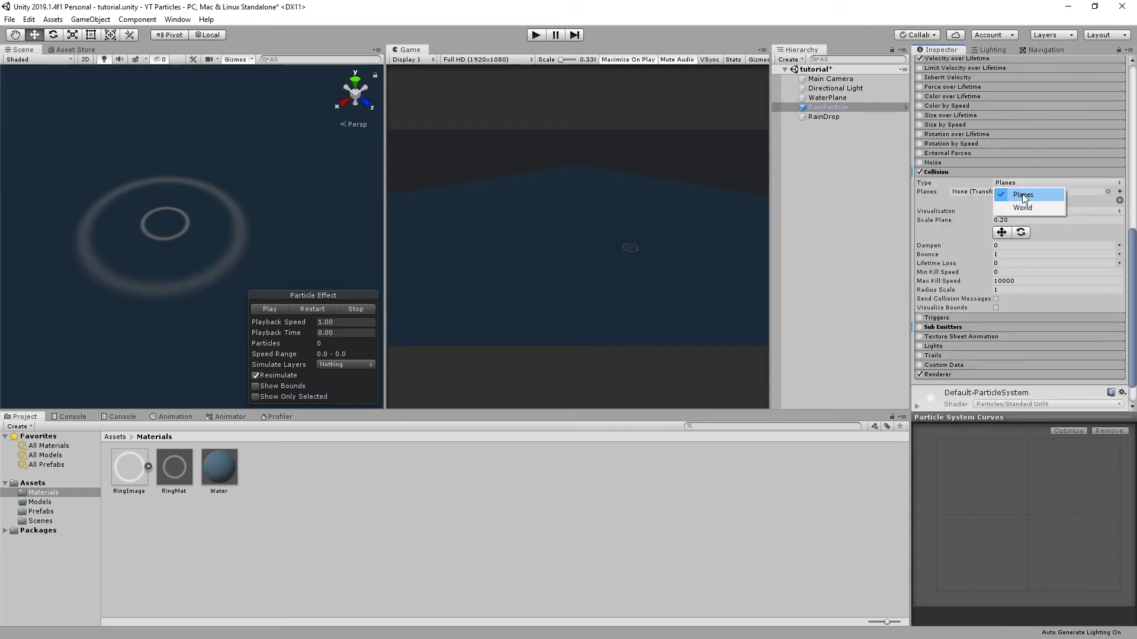
left_click(1016, 187)
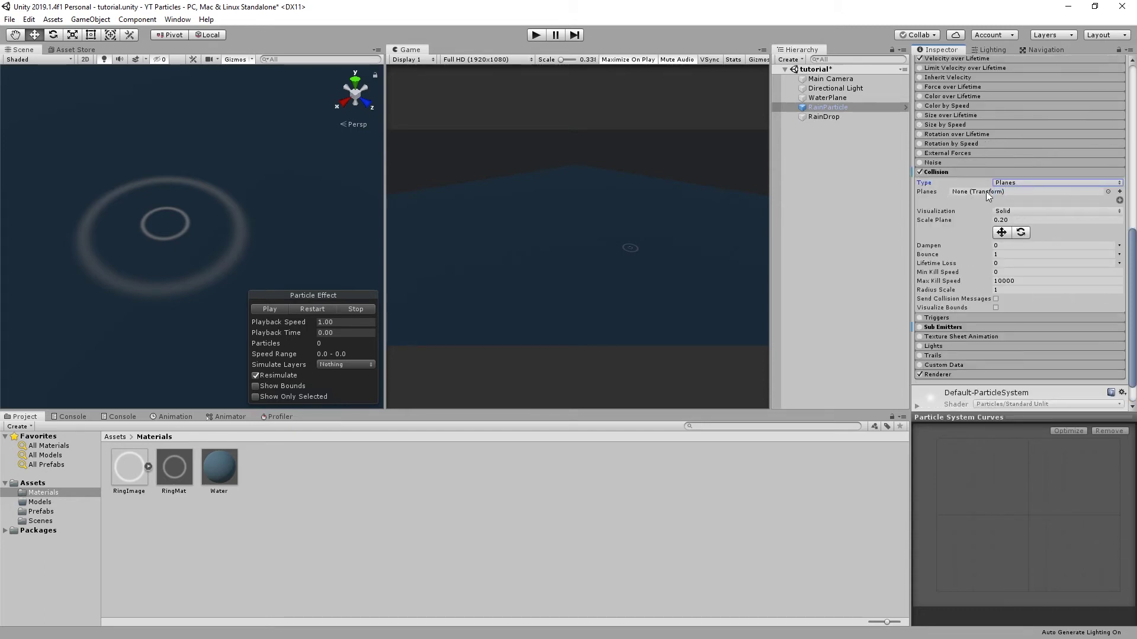
right_click(852, 106)
left_click(838, 111)
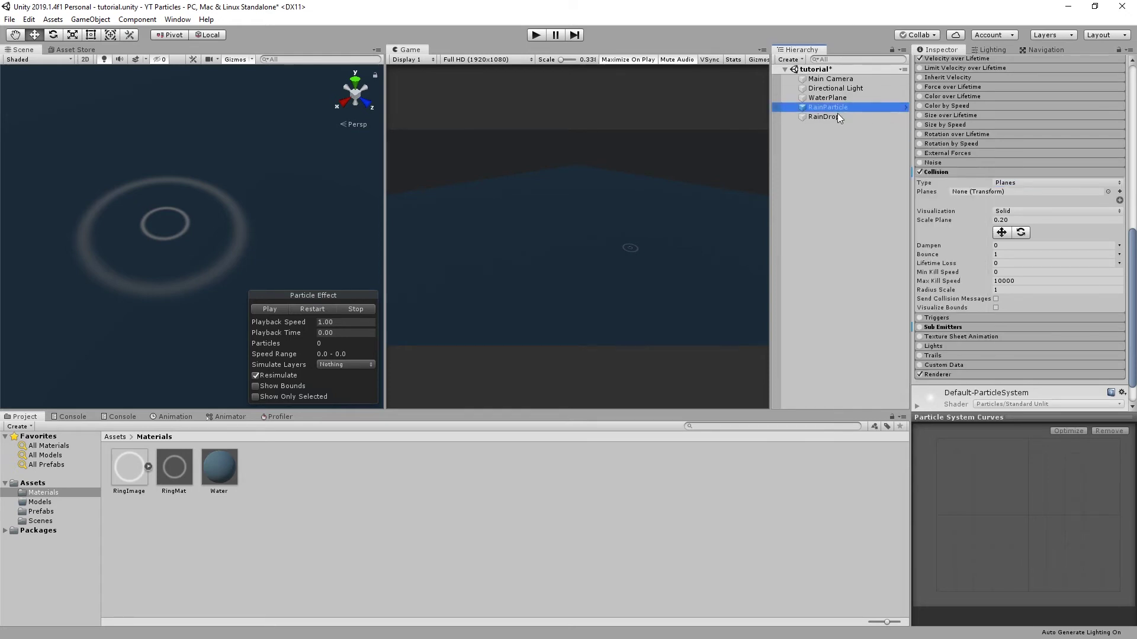
left_click_drag(829, 98, 992, 196)
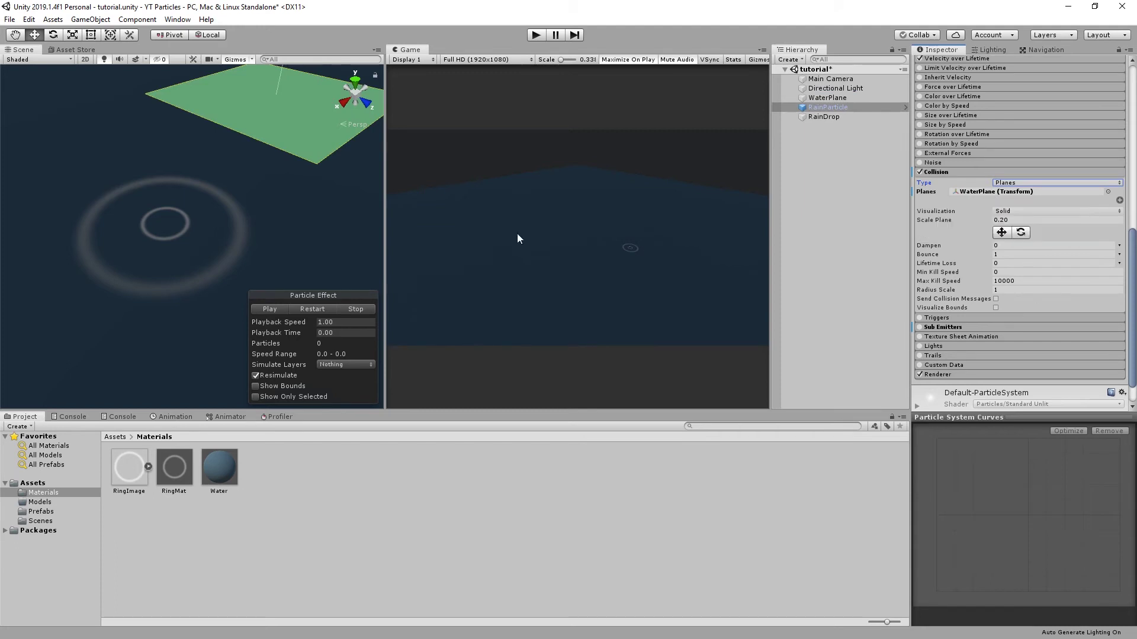
Set the collision Scale Plane to 1.
scroll(269, 246, "down", 5)
scroll(270, 246, "down", 3)
scroll(248, 243, "down", 3)
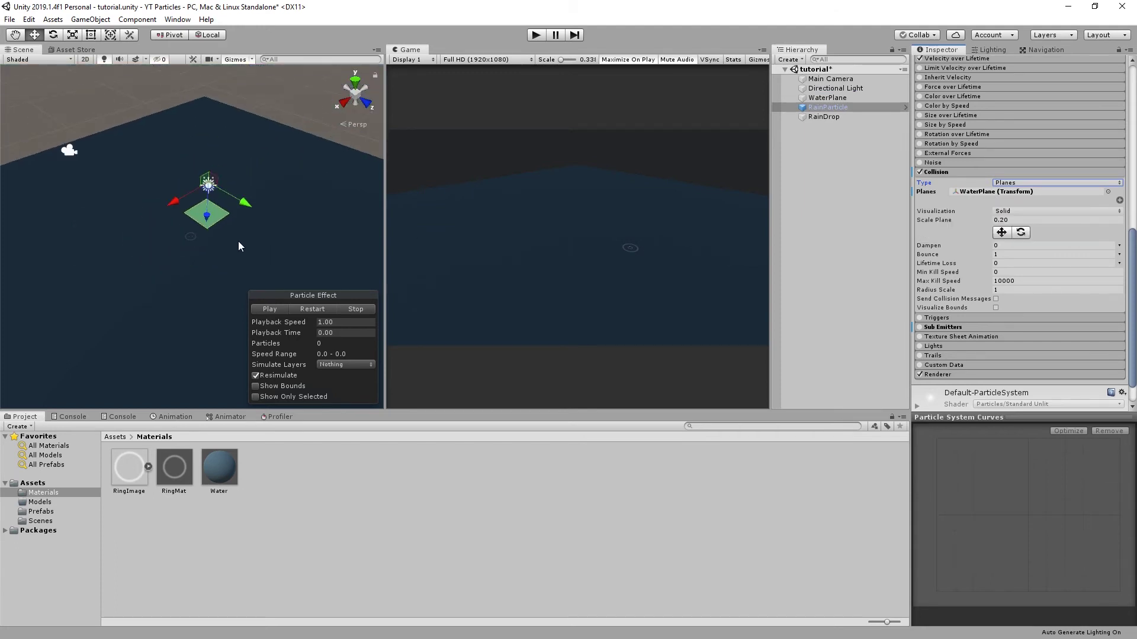
scroll(225, 221, "down", 3)
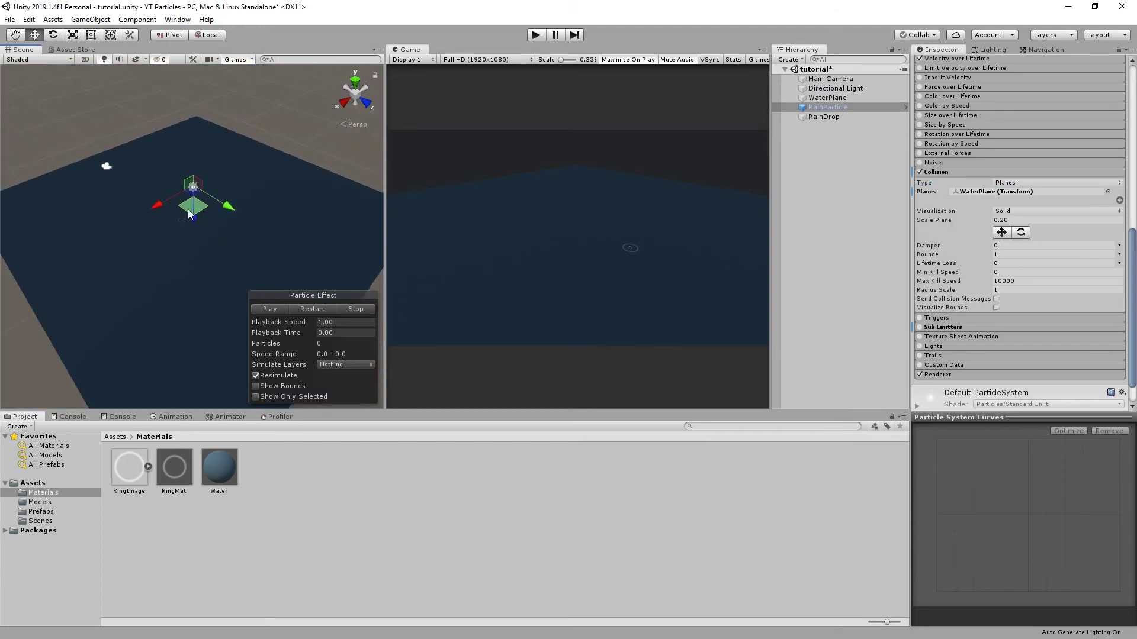
left_click(1014, 220)
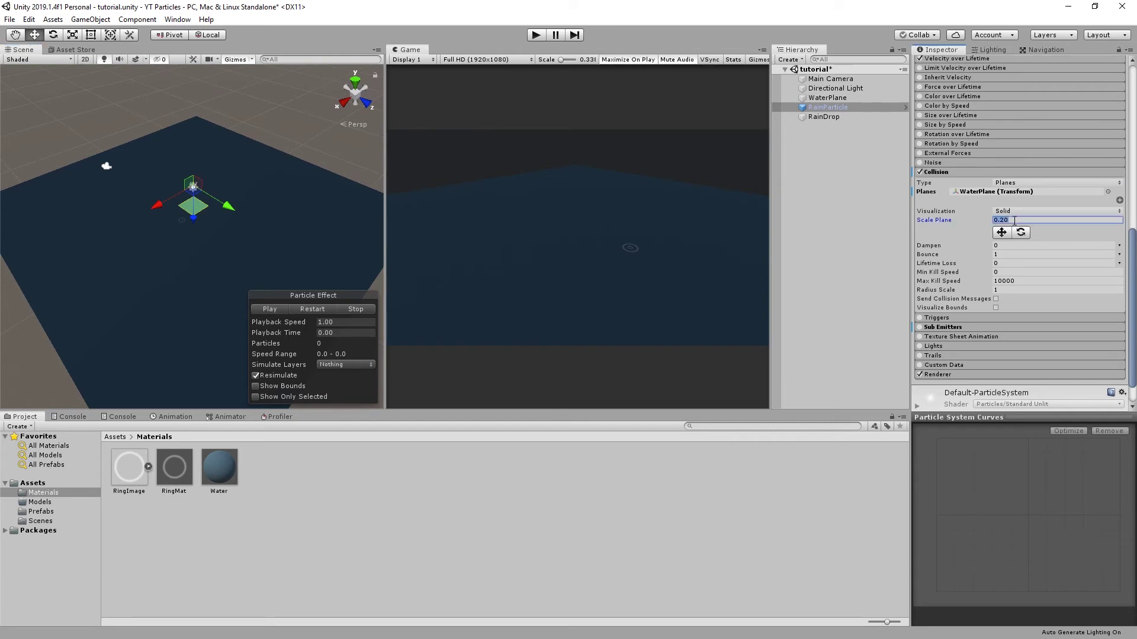
type("1.")
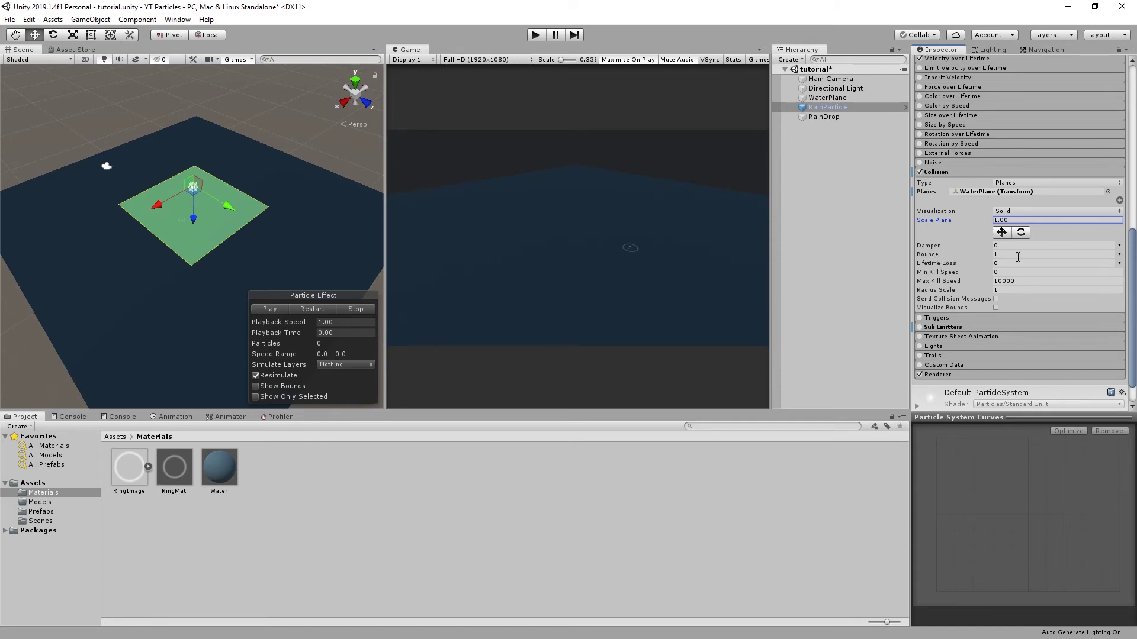
Preview the rain, set Collision Bounce to 0, then stop the preview.
left_click(270, 308)
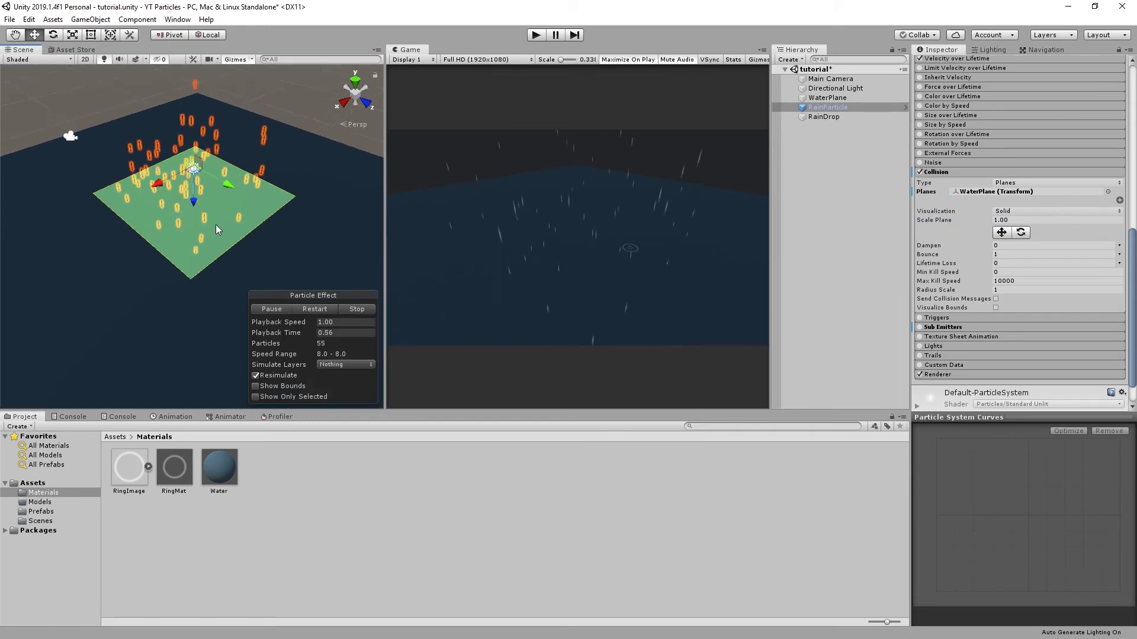
scroll(215, 227, "up", 1)
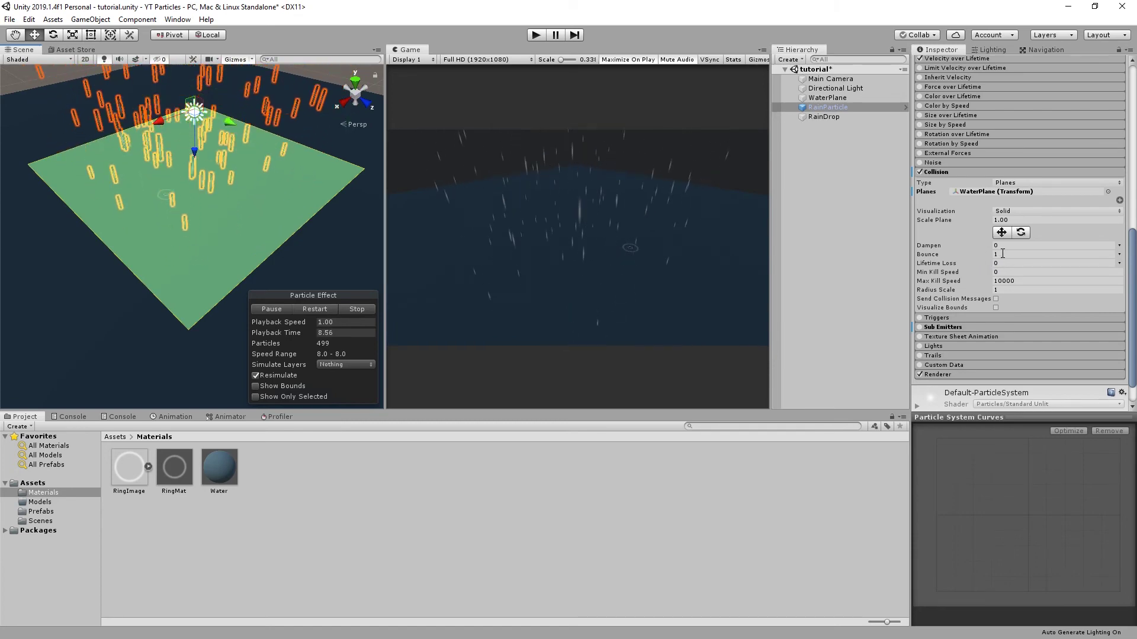
left_click(1002, 253)
type("0")
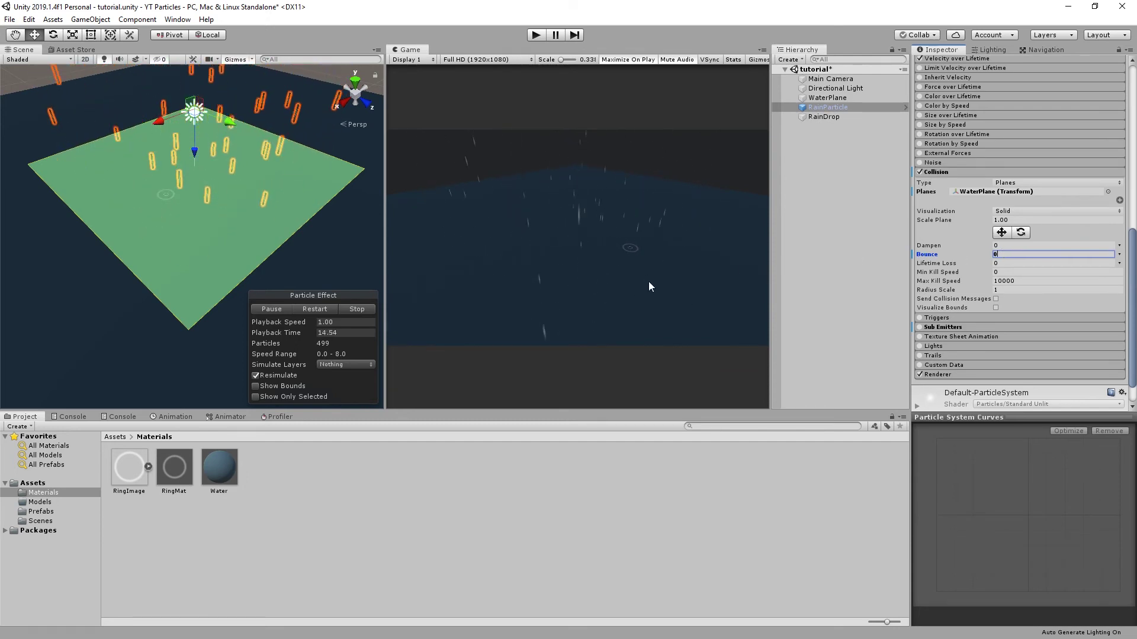
left_click(354, 309)
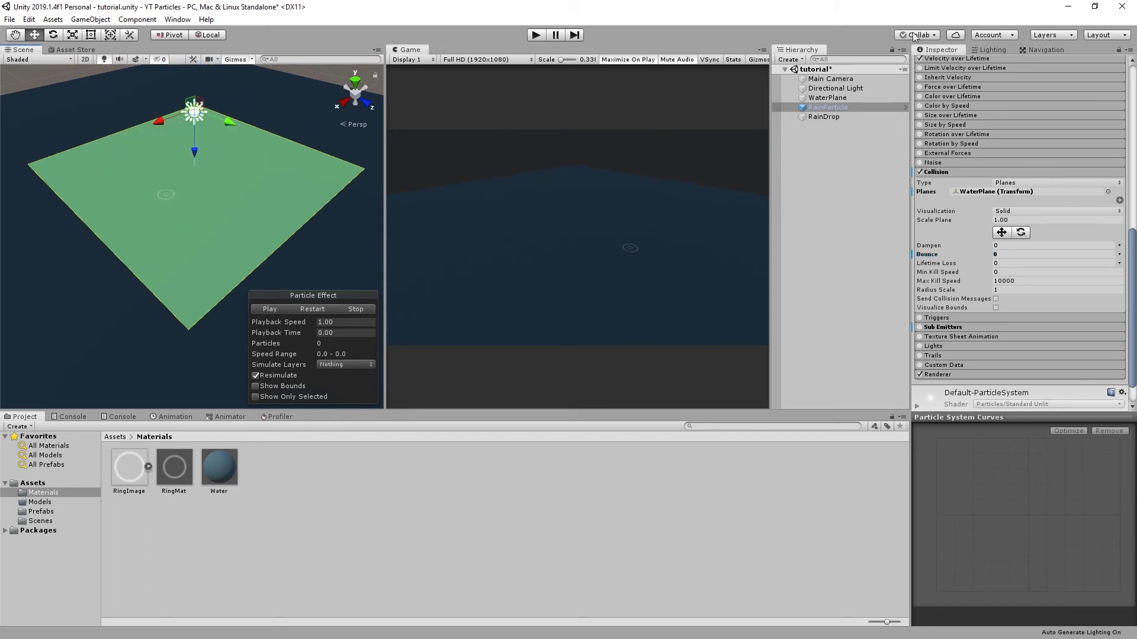
scroll(979, 254, "down", 2)
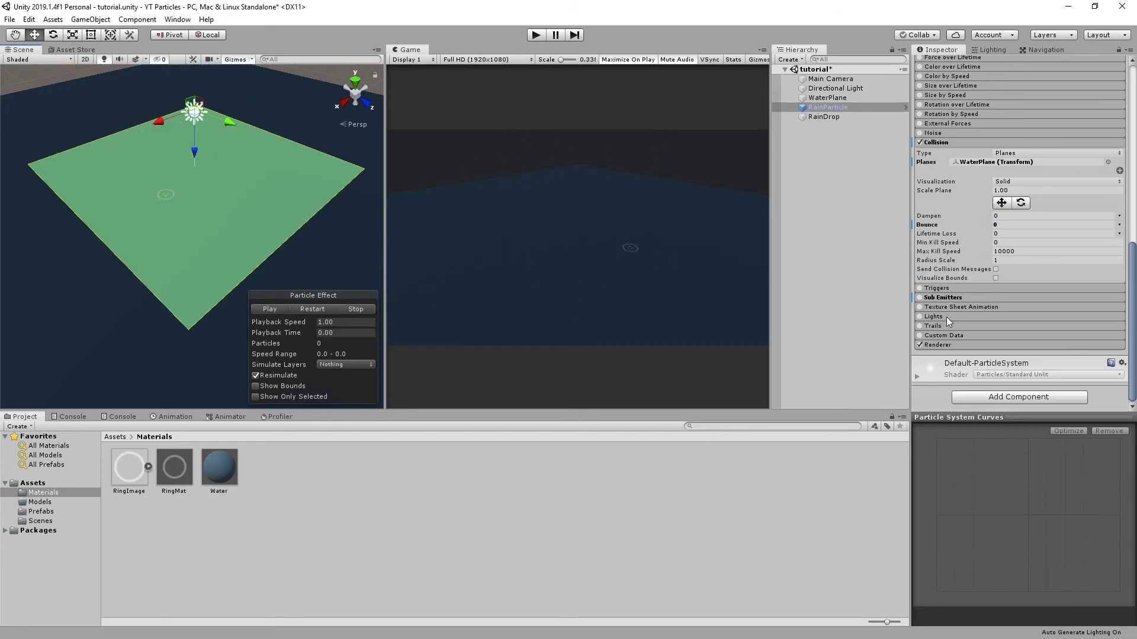
Enable Sub Emitters with the Birth trigger and drag RainDrop into its Particle System slot.
left_click(953, 296)
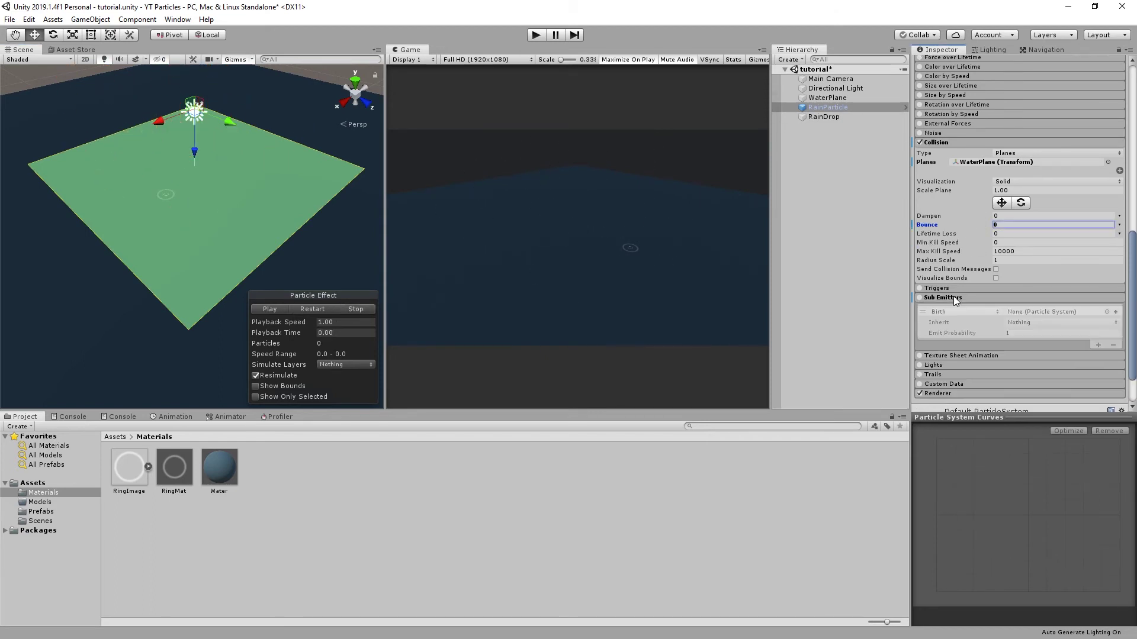
left_click(920, 297)
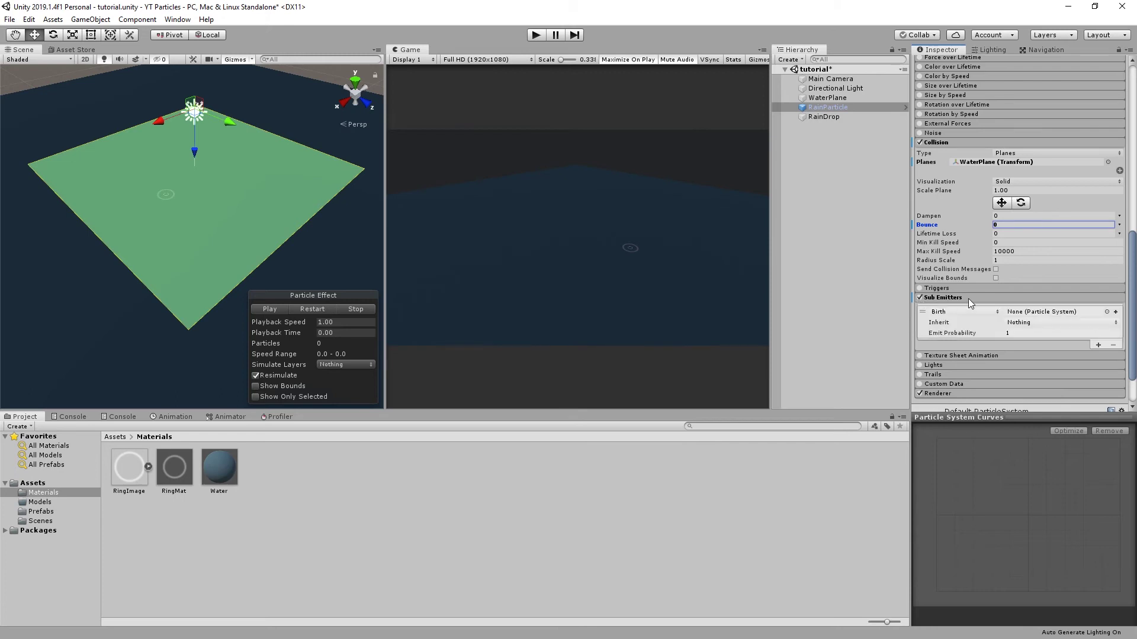
left_click(947, 311)
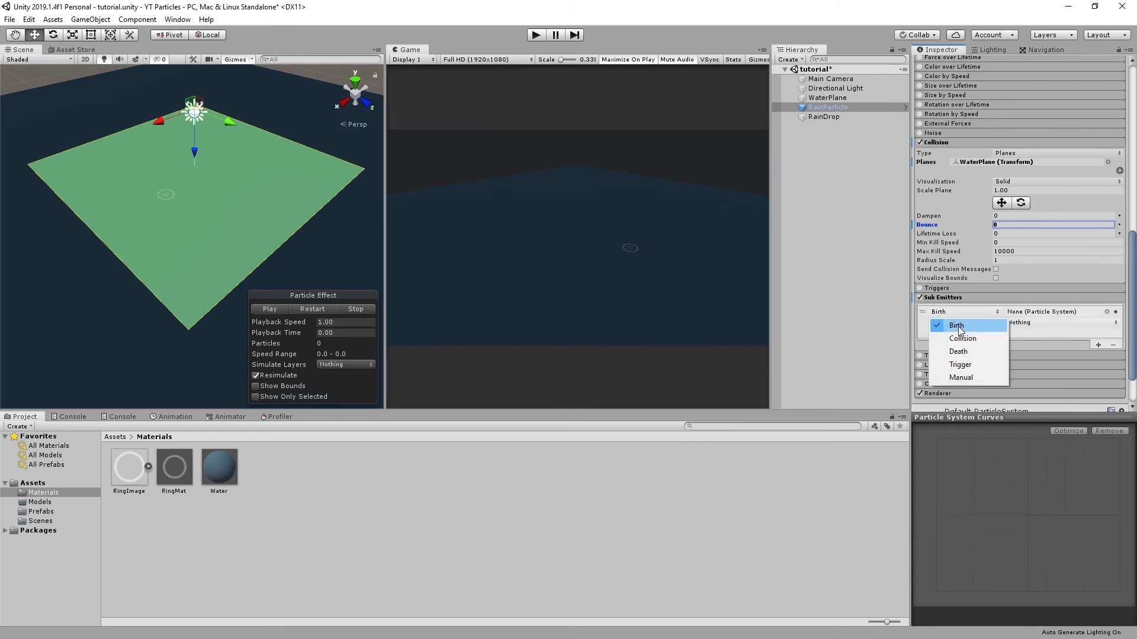
left_click(959, 330)
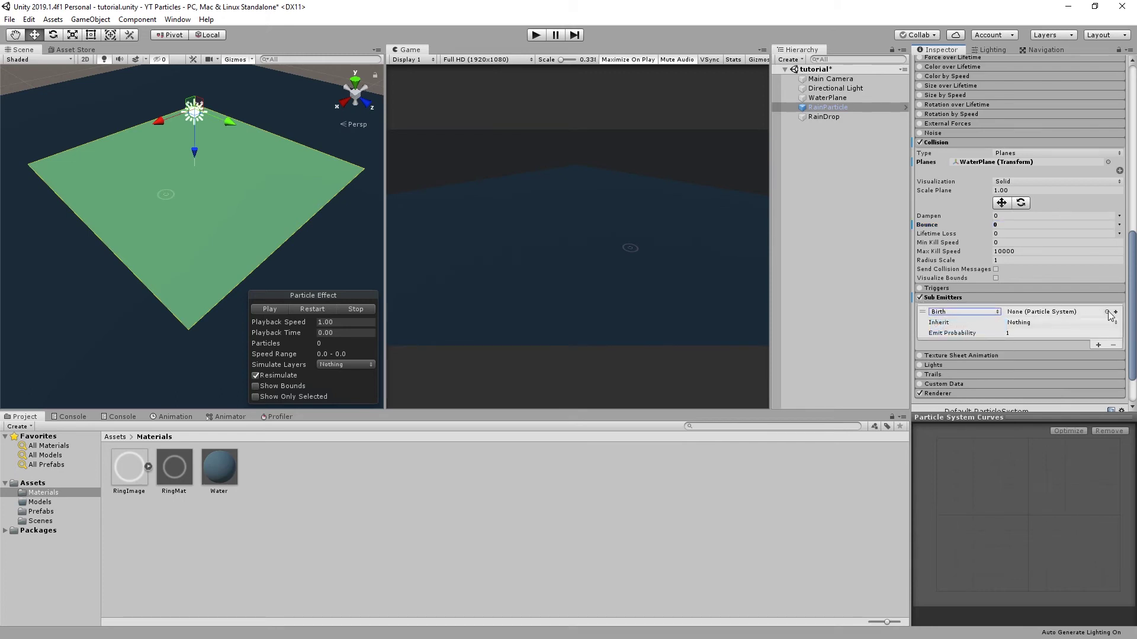
left_click_drag(823, 117, 1052, 318)
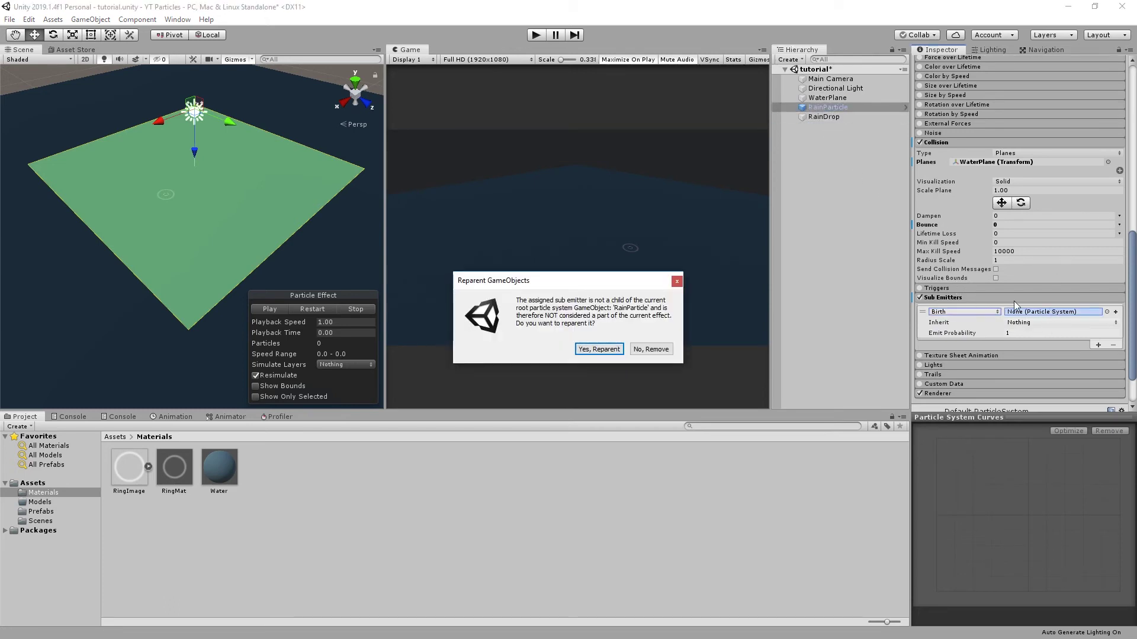
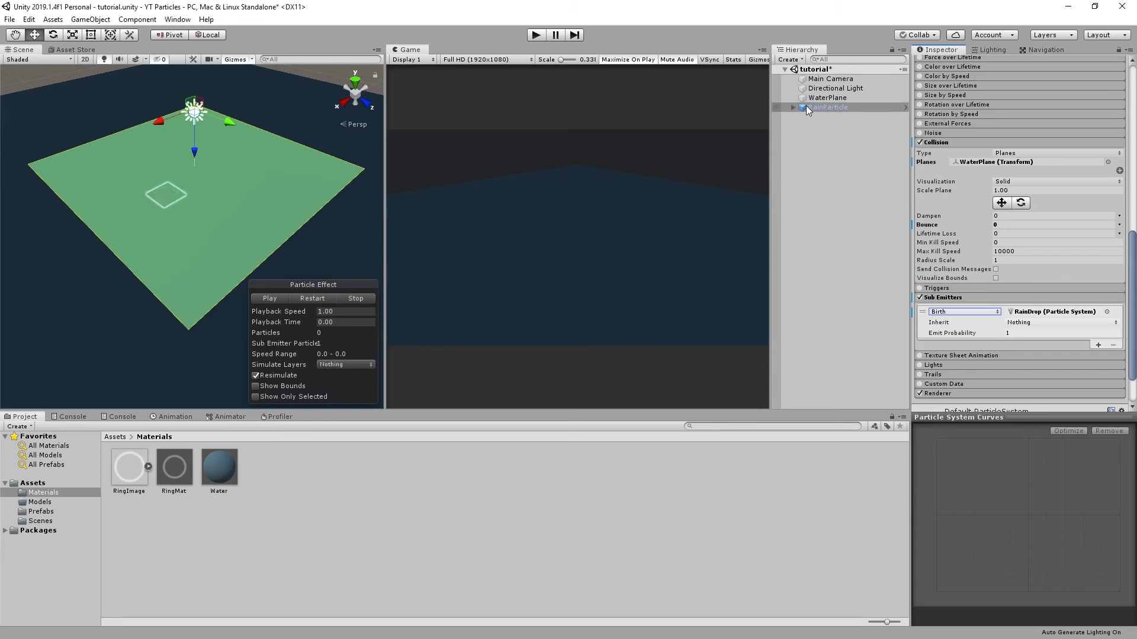
Check the RainDrop sub-emitter's inherit options and start the rain particle preview.
left_click(794, 107)
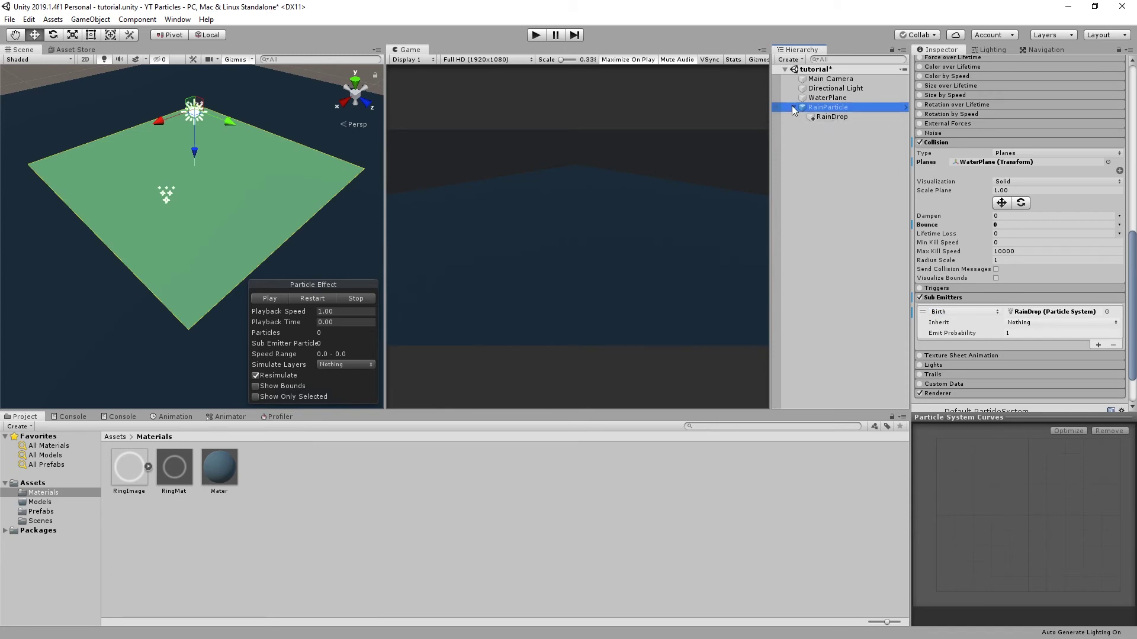
left_click(793, 108)
scroll(1001, 272, "down", 2)
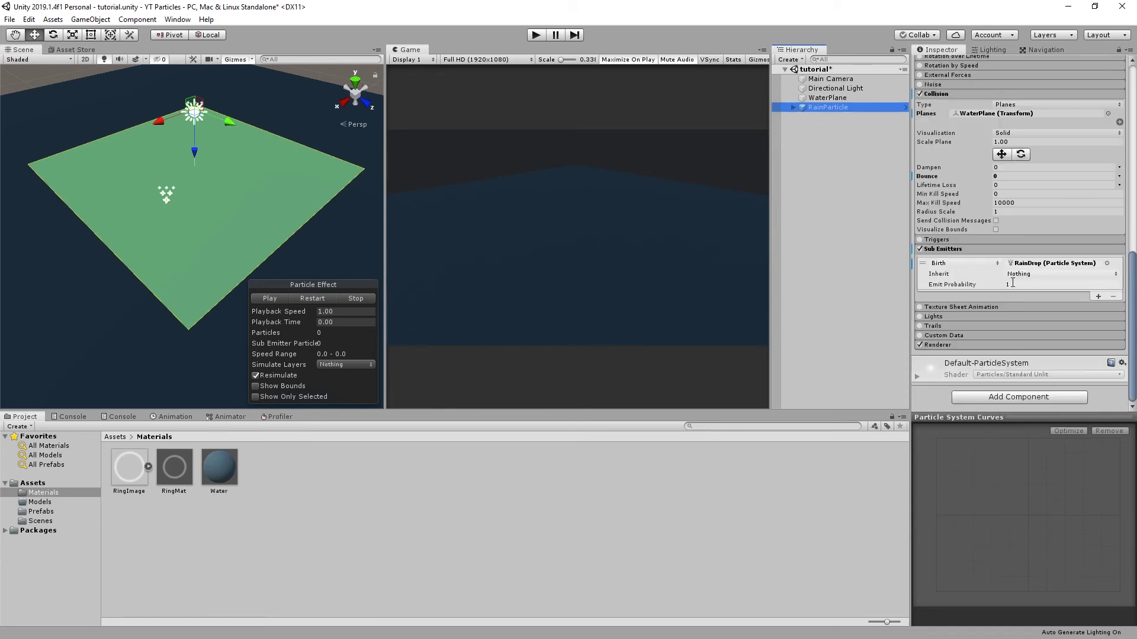
left_click(1039, 274)
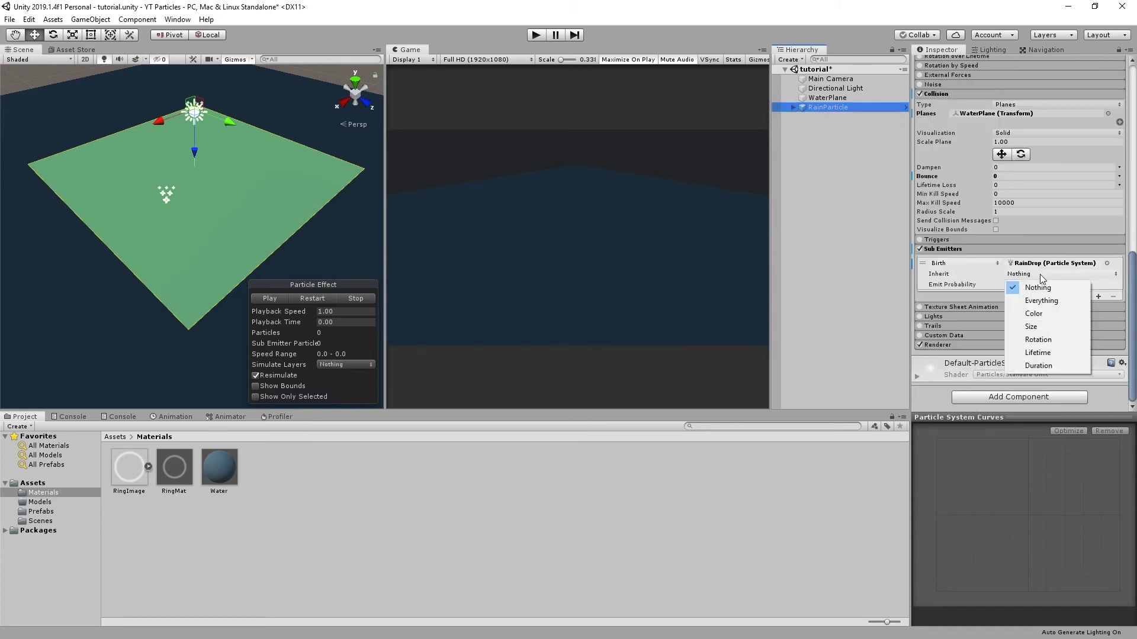
left_click(261, 297)
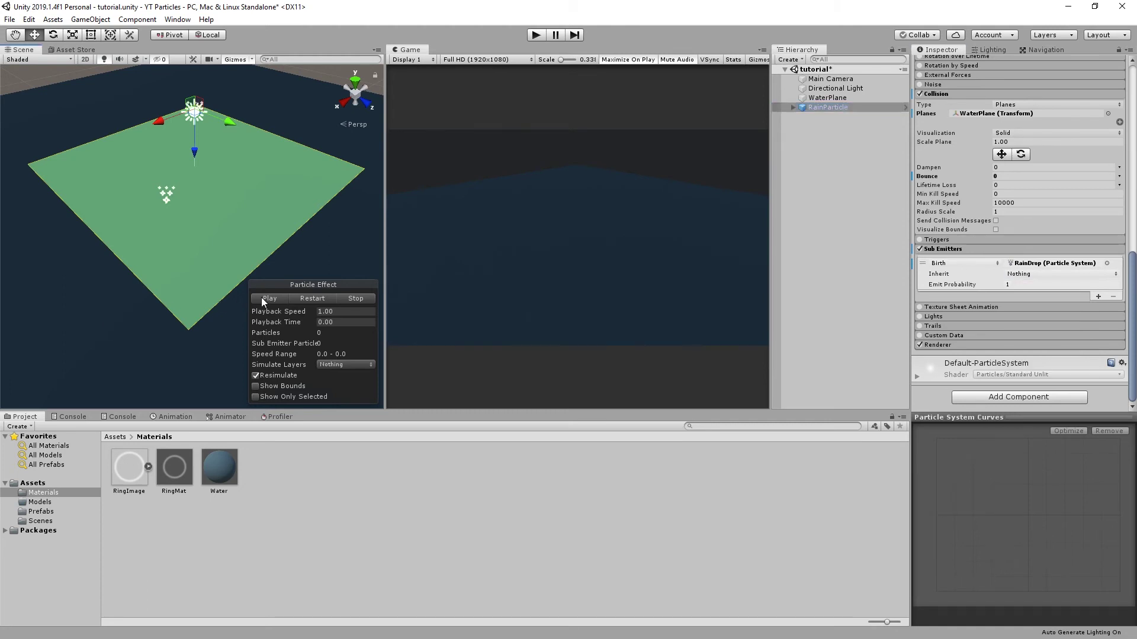
left_click(261, 297)
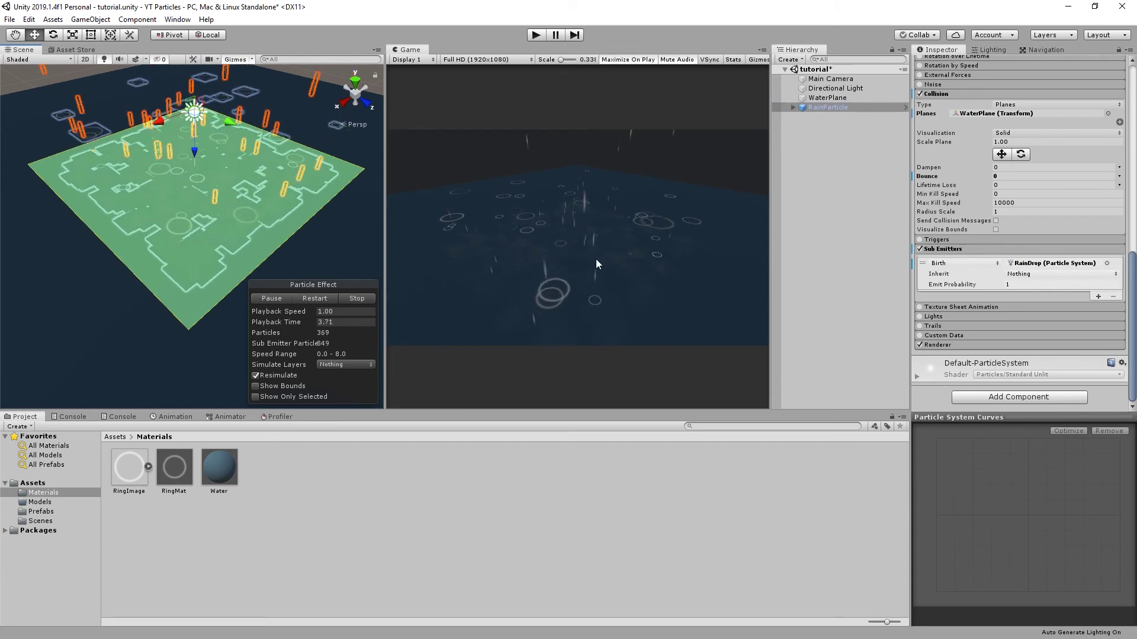
Try Size, then Everything, as the ripples' inherited properties, and restart the preview.
left_click(1030, 274)
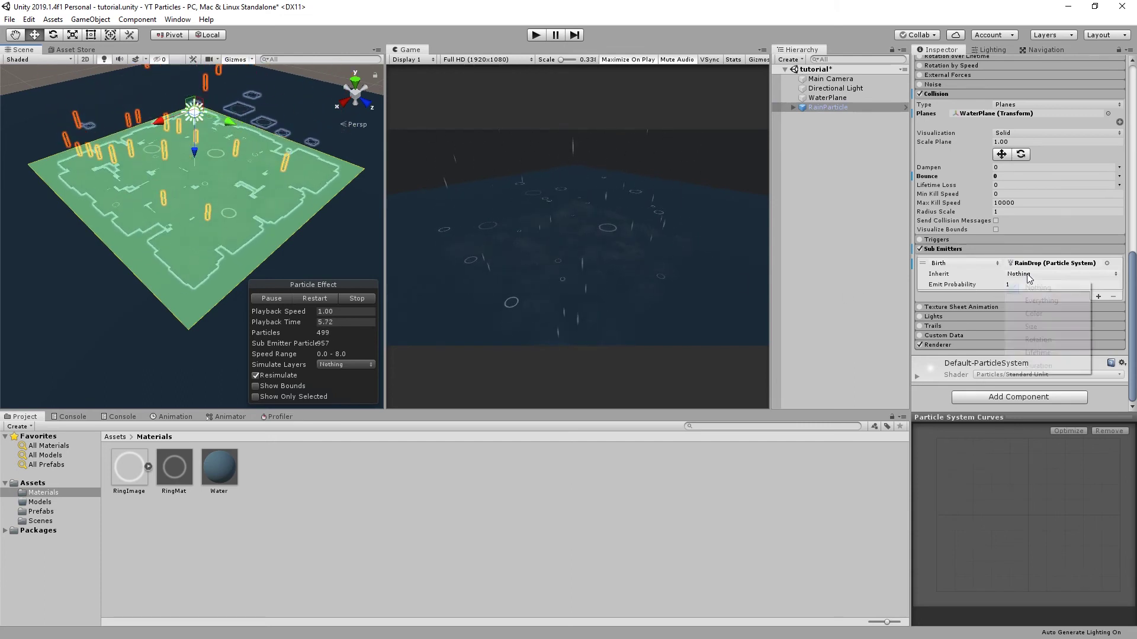
left_click(1046, 328)
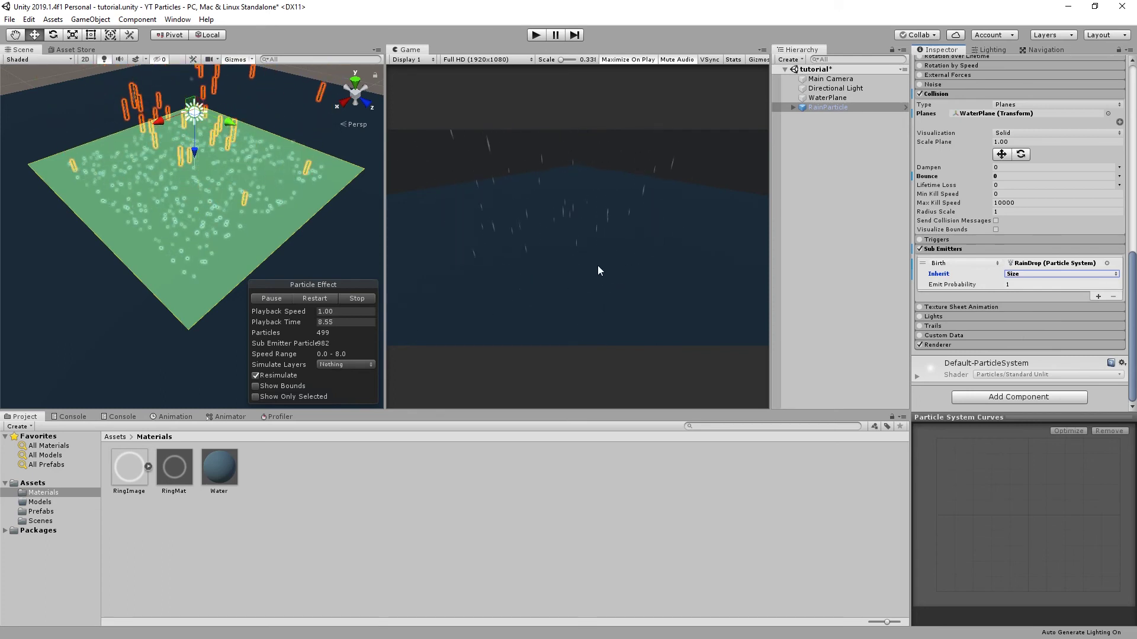
left_click(1022, 274)
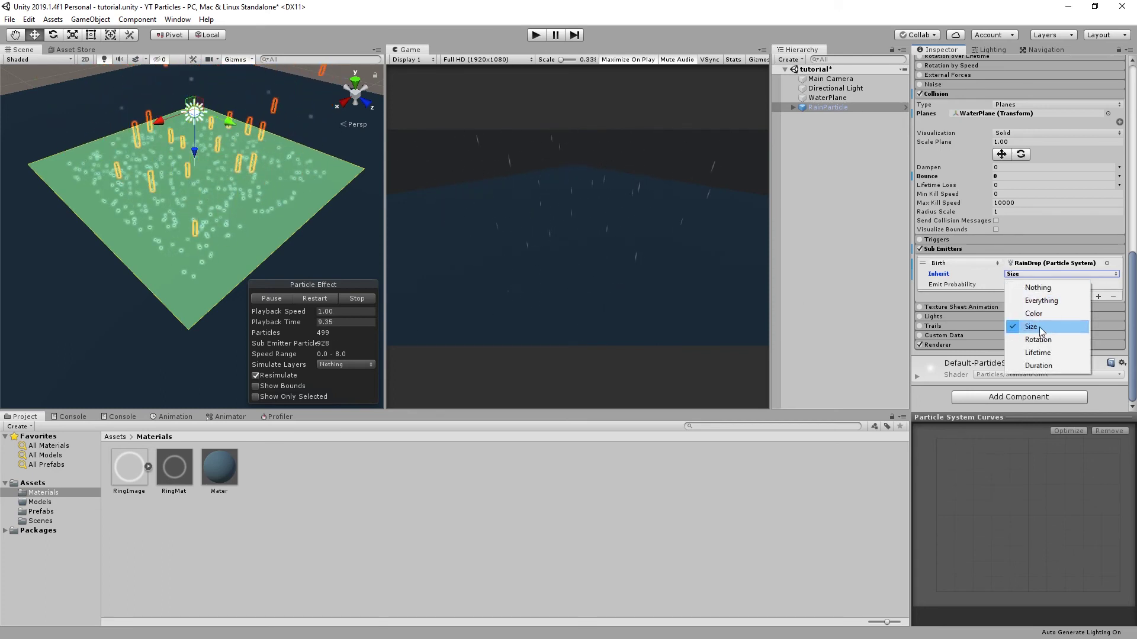
left_click(1042, 302)
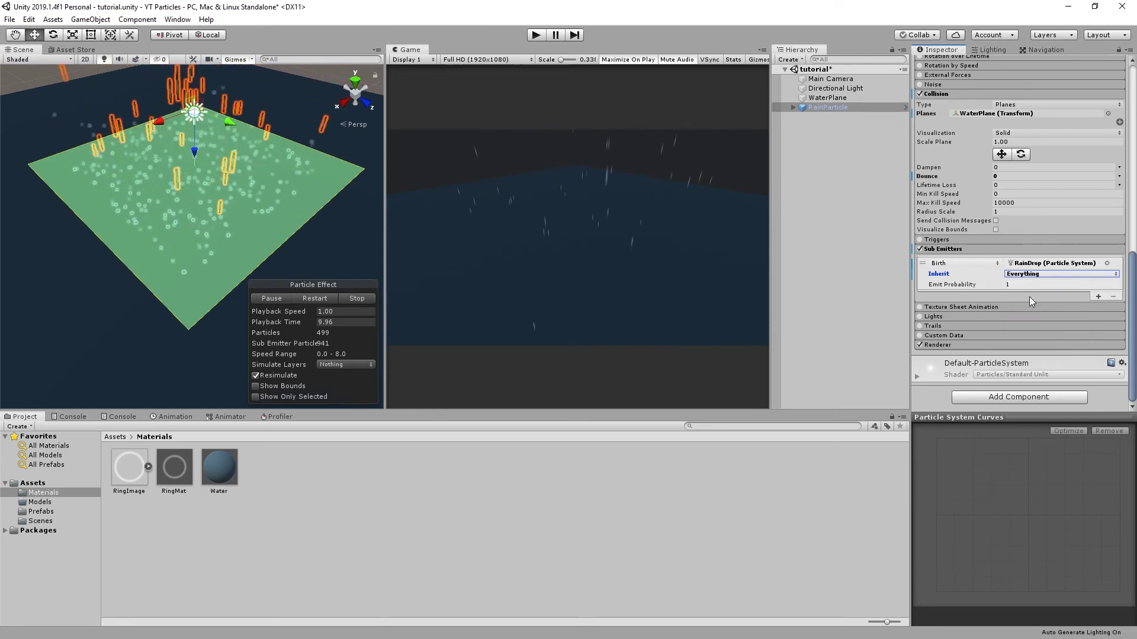
left_click(359, 298)
left_click(274, 298)
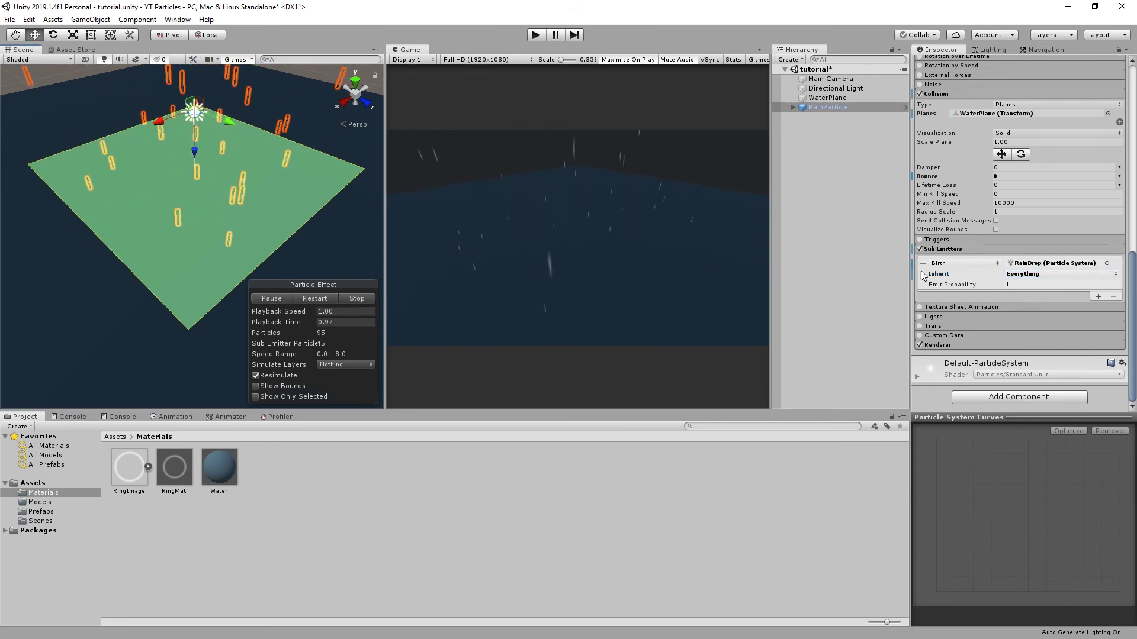
Settle on inheriting Everything except Size, leaving the inherit setting Mixed.
left_click(1046, 274)
left_click(1026, 328)
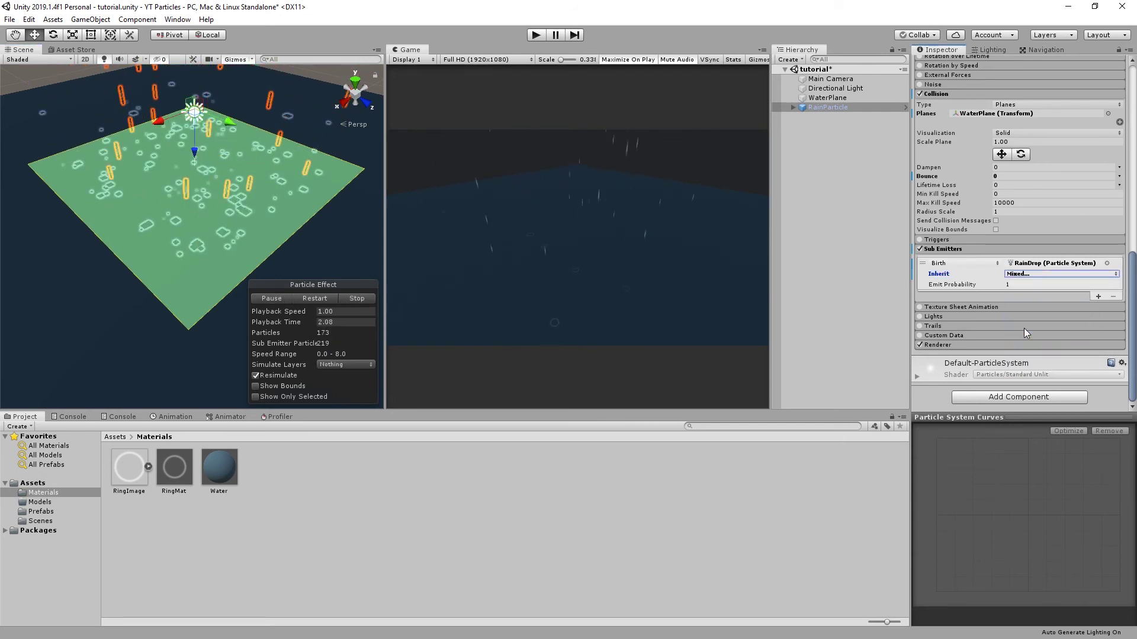
left_click(1055, 273)
left_click(1038, 286)
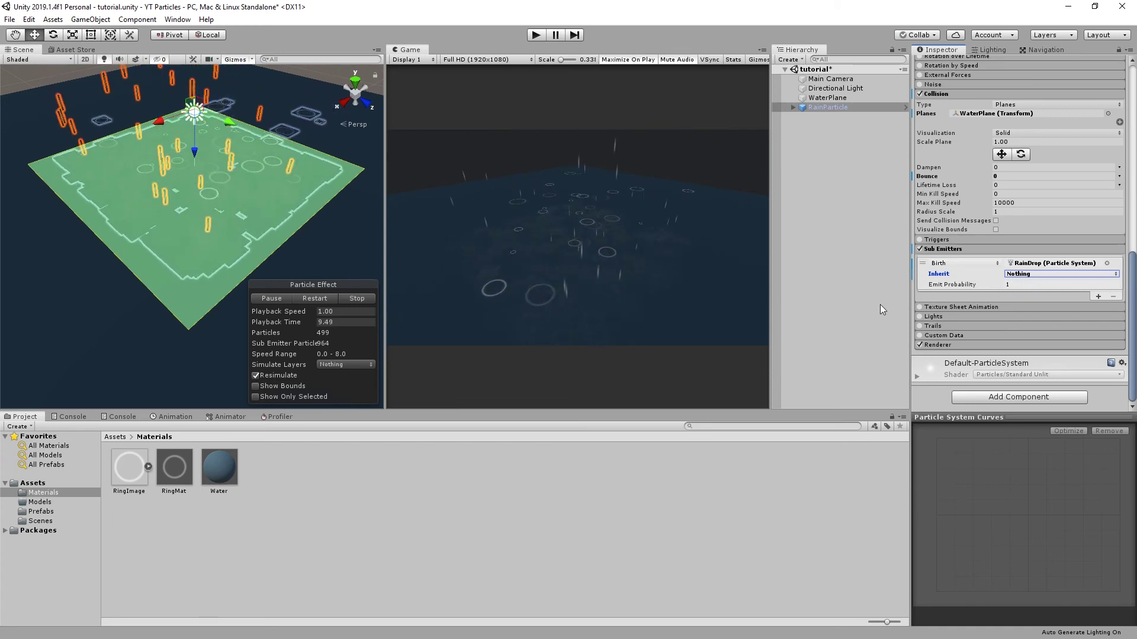
left_click(1037, 274)
left_click(1042, 300)
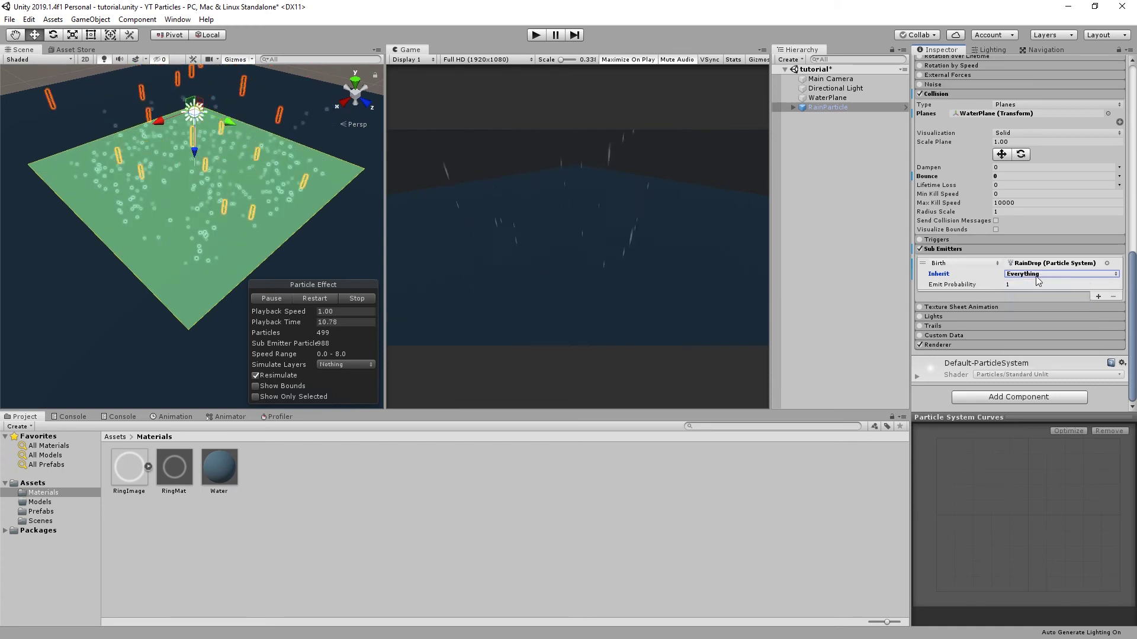
left_click(1042, 274)
left_click(1033, 328)
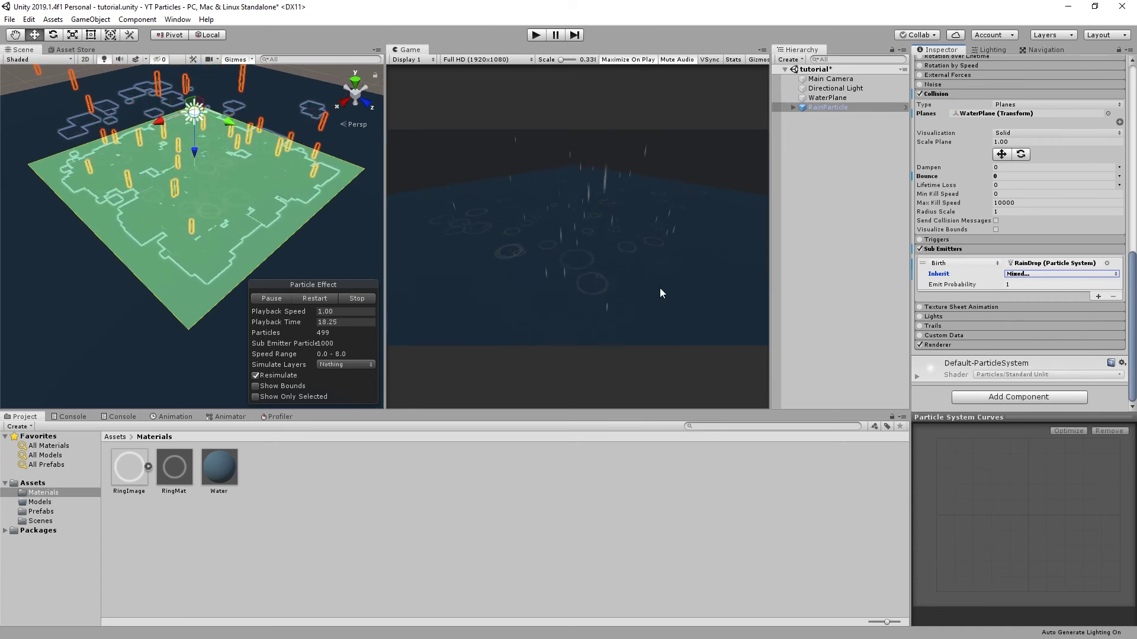
Run the scene to watch raindrops spawn ripple rings on the dark water, then stop.
left_click(535, 35)
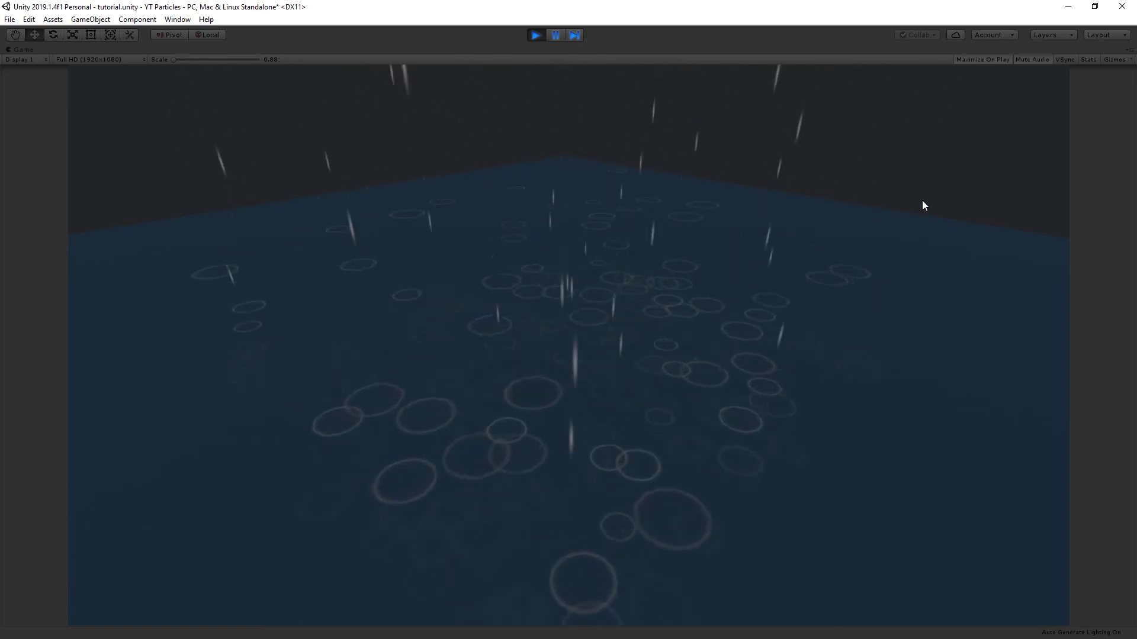
left_click(535, 35)
Change RainDrop's Simulation Speed from 1 to 2 and run the scene to see faster ripples.
left_click(792, 108)
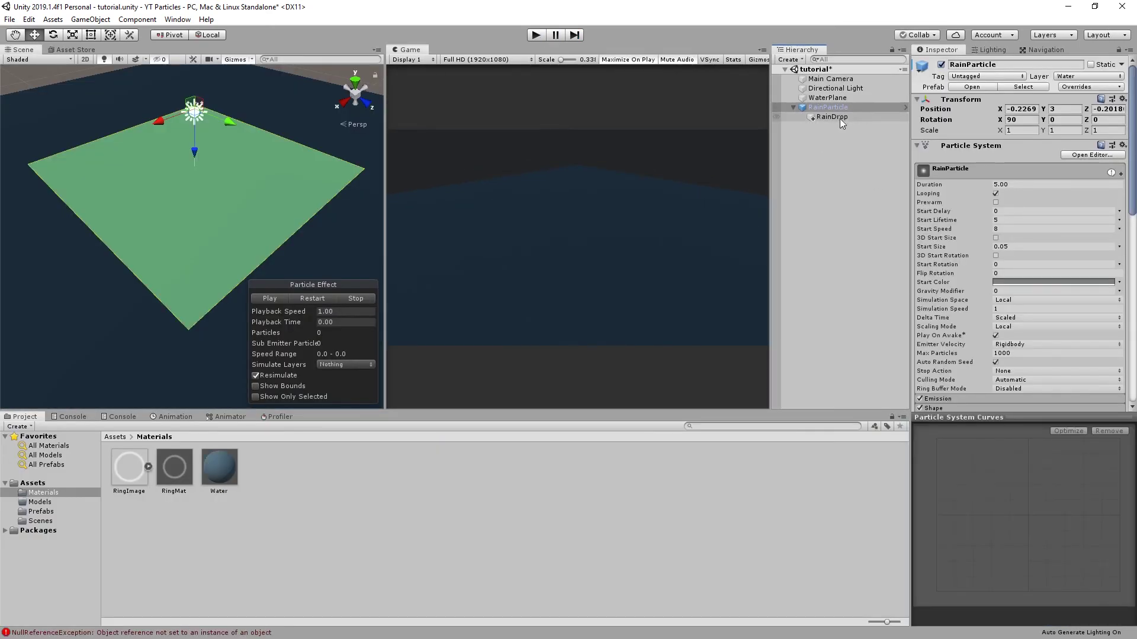
left_click(811, 118)
scroll(988, 285, "down", 3)
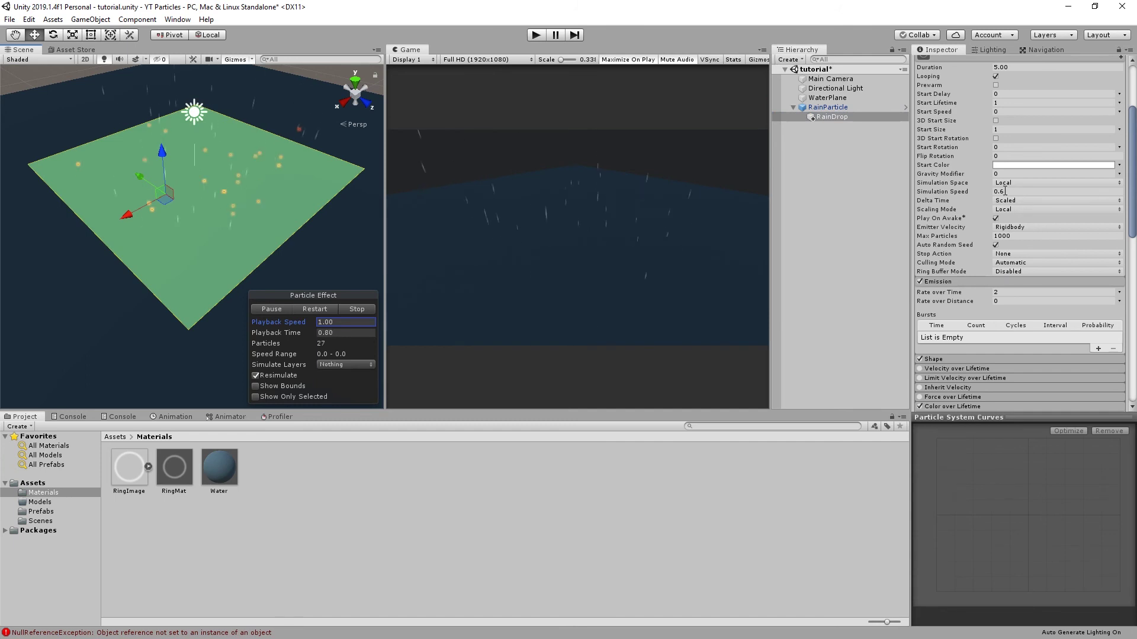
type("1")
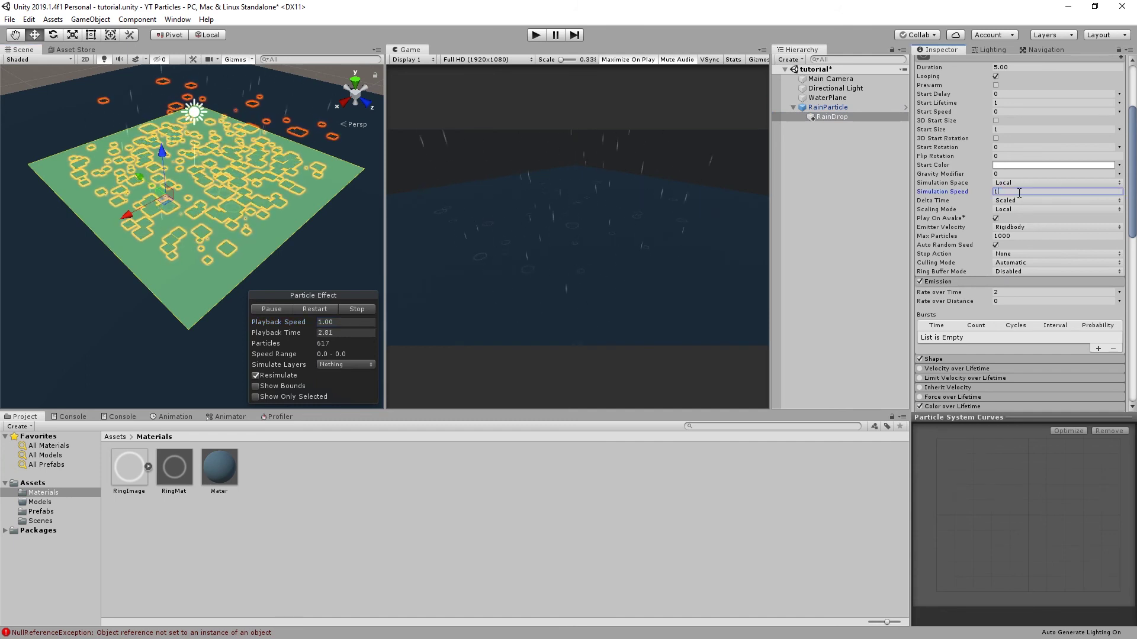
key("BackSpace")
type("2")
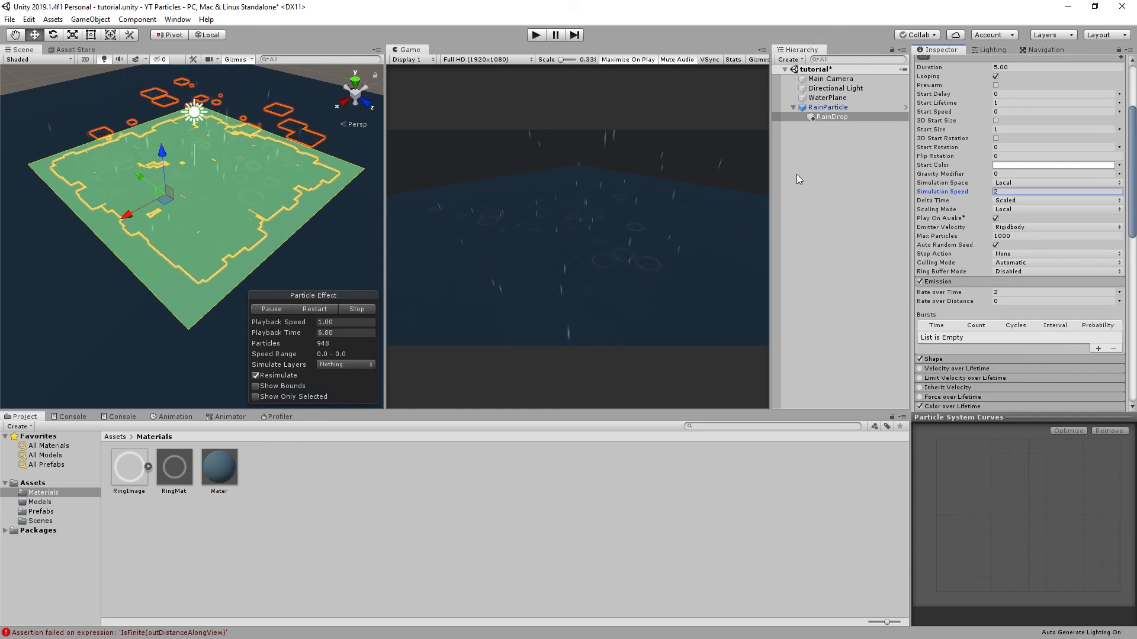
left_click(536, 33)
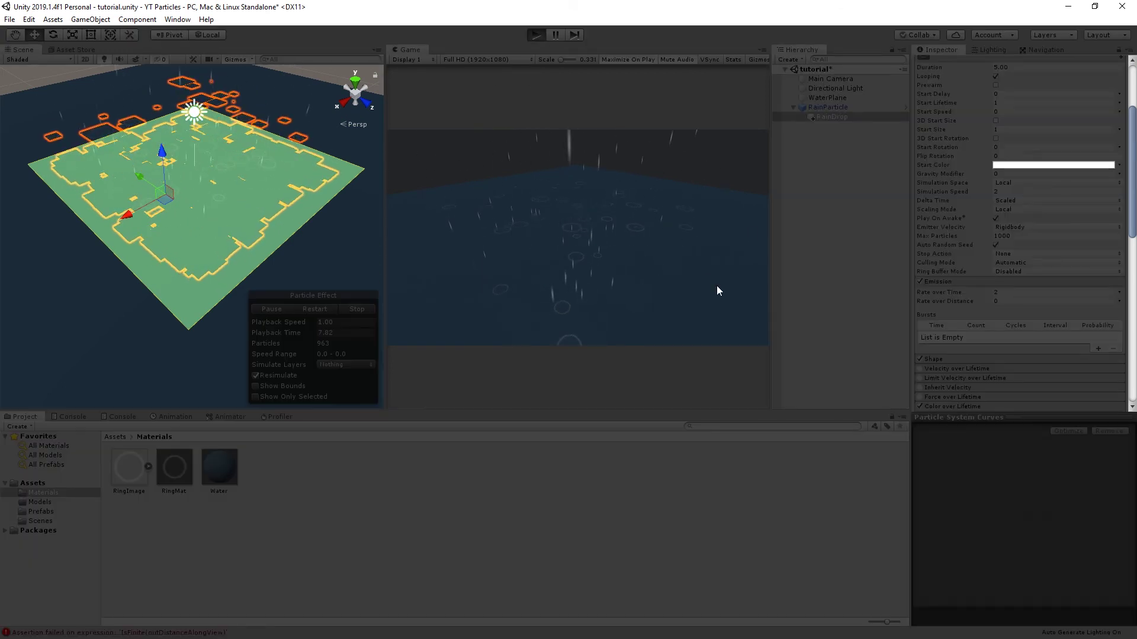